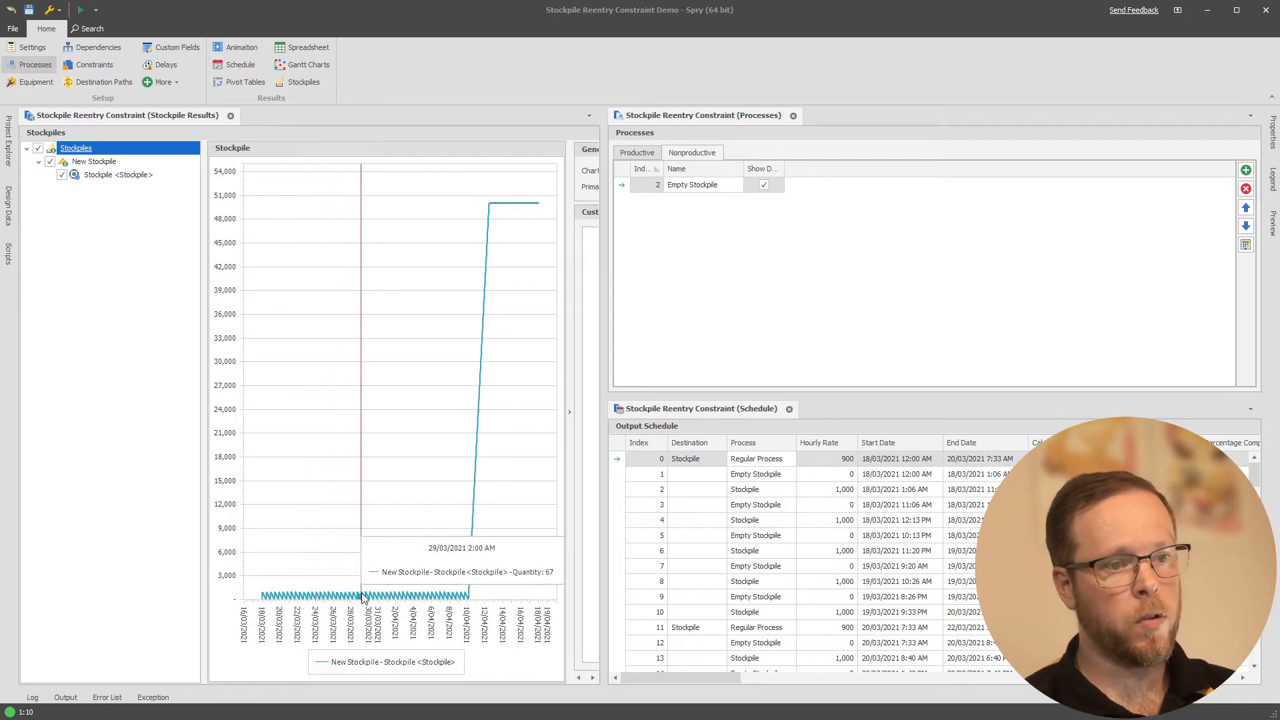
Examine the Regular Process, Stockpile and Empty Stockpile rows in the output schedule against the nonproductive process
left_click(830, 460)
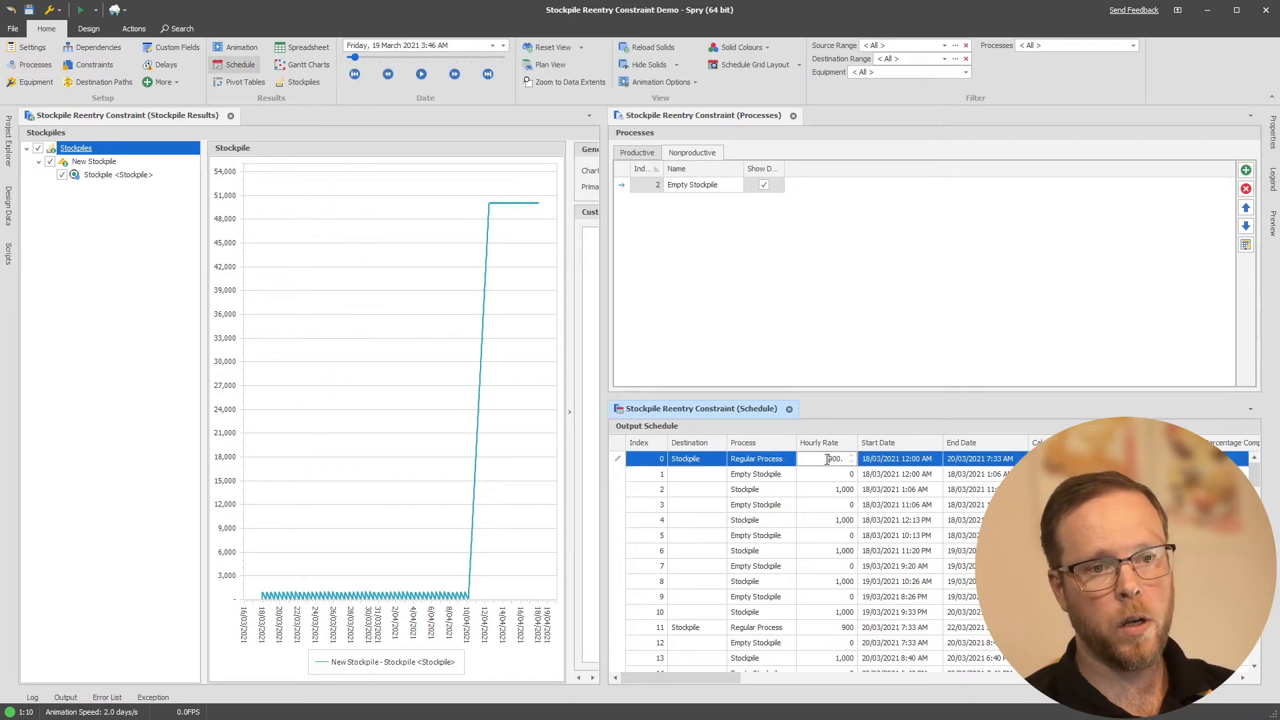
left_click(829, 490)
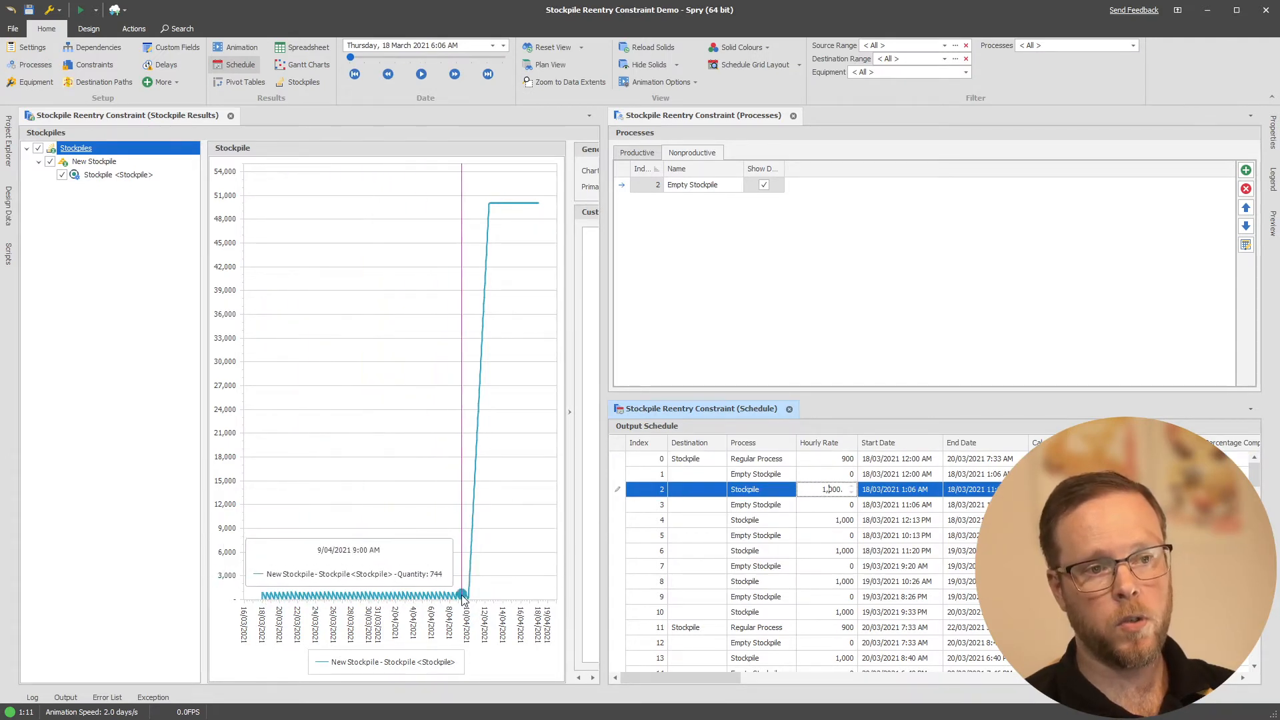
left_click(770, 472)
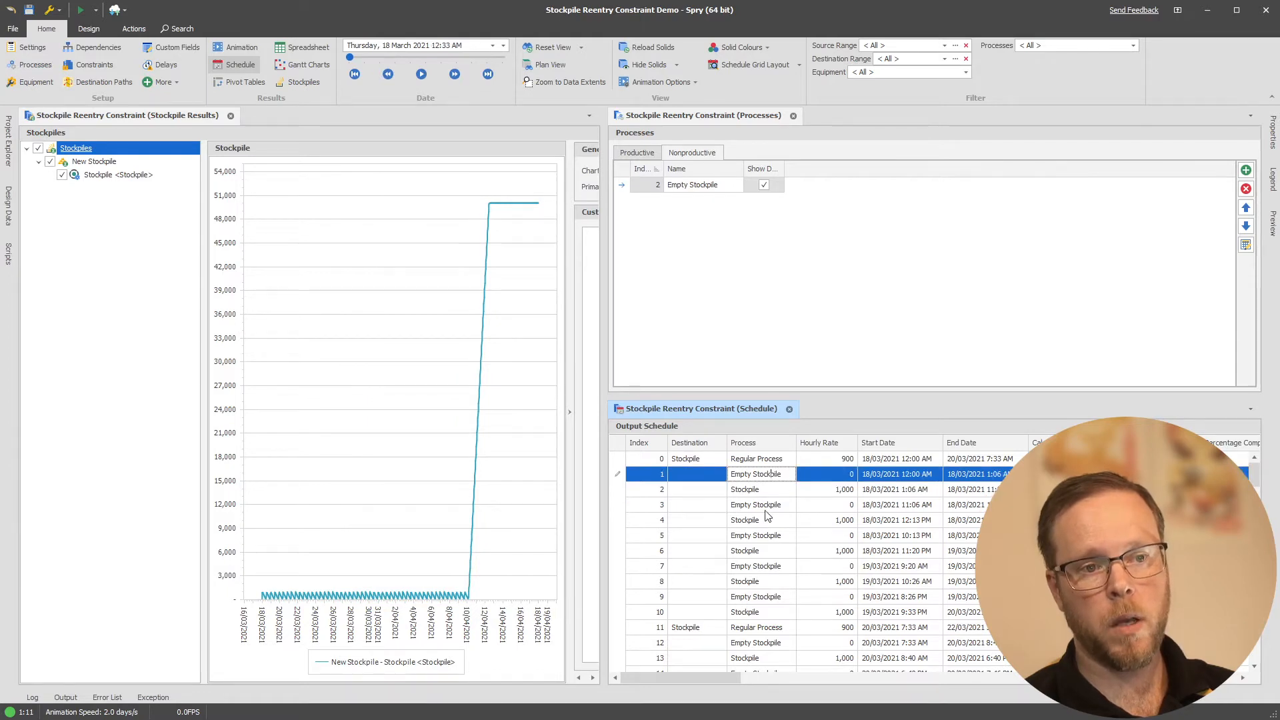
left_click(767, 508)
left_click(786, 536)
left_click(776, 570)
left_click(769, 598)
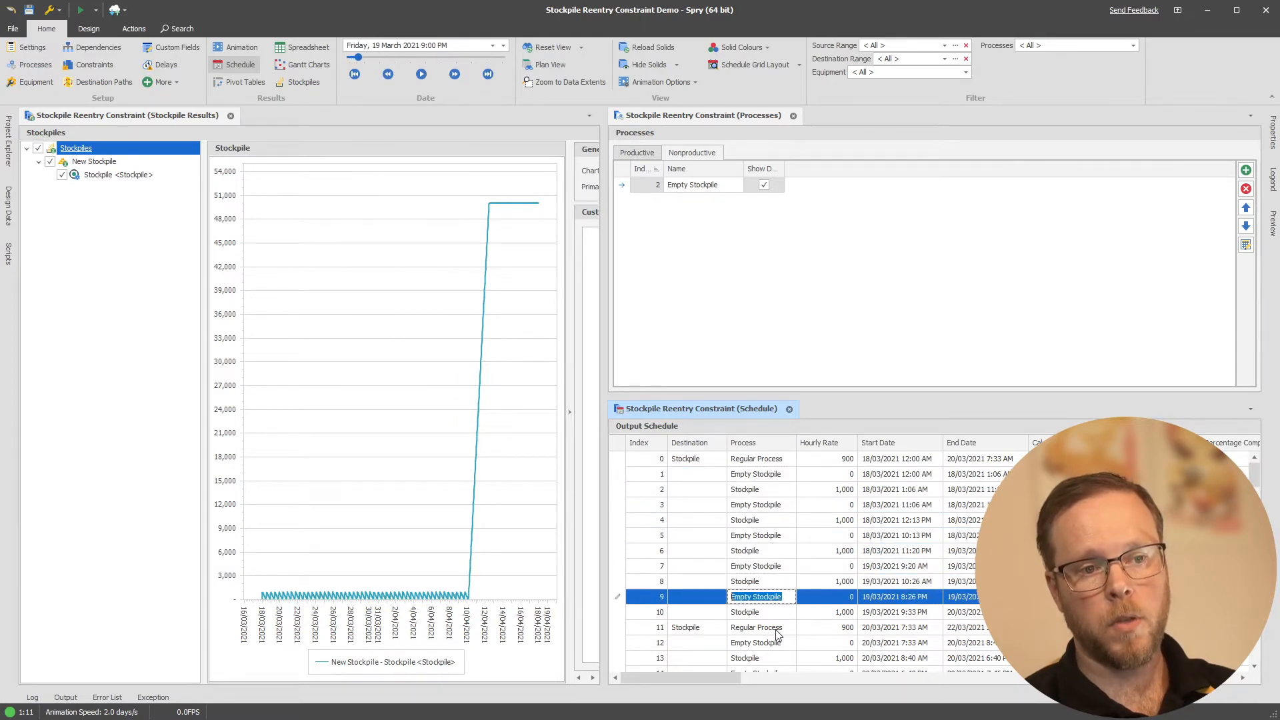
left_click(780, 643)
left_click(784, 279)
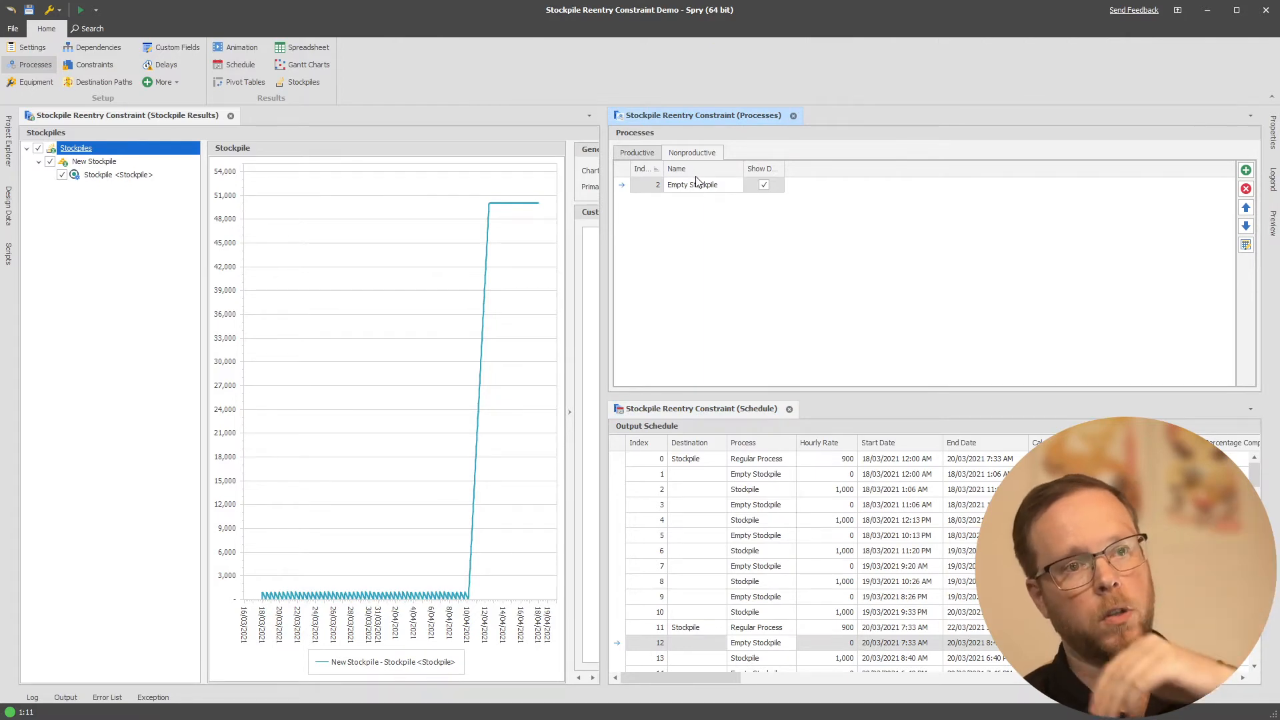
left_click(695, 182)
Delete the existing stockpile reentry constraint from the constraints setup
left_click(98, 64)
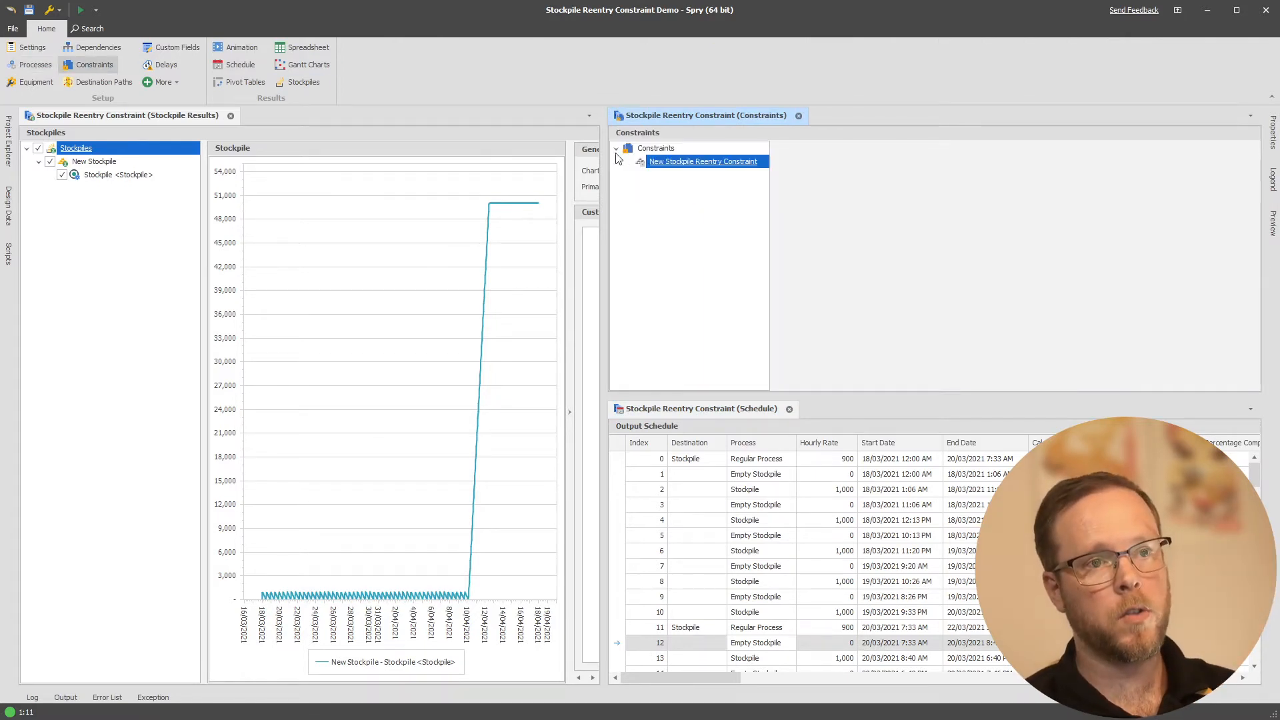
right_click(677, 164)
left_click(712, 271)
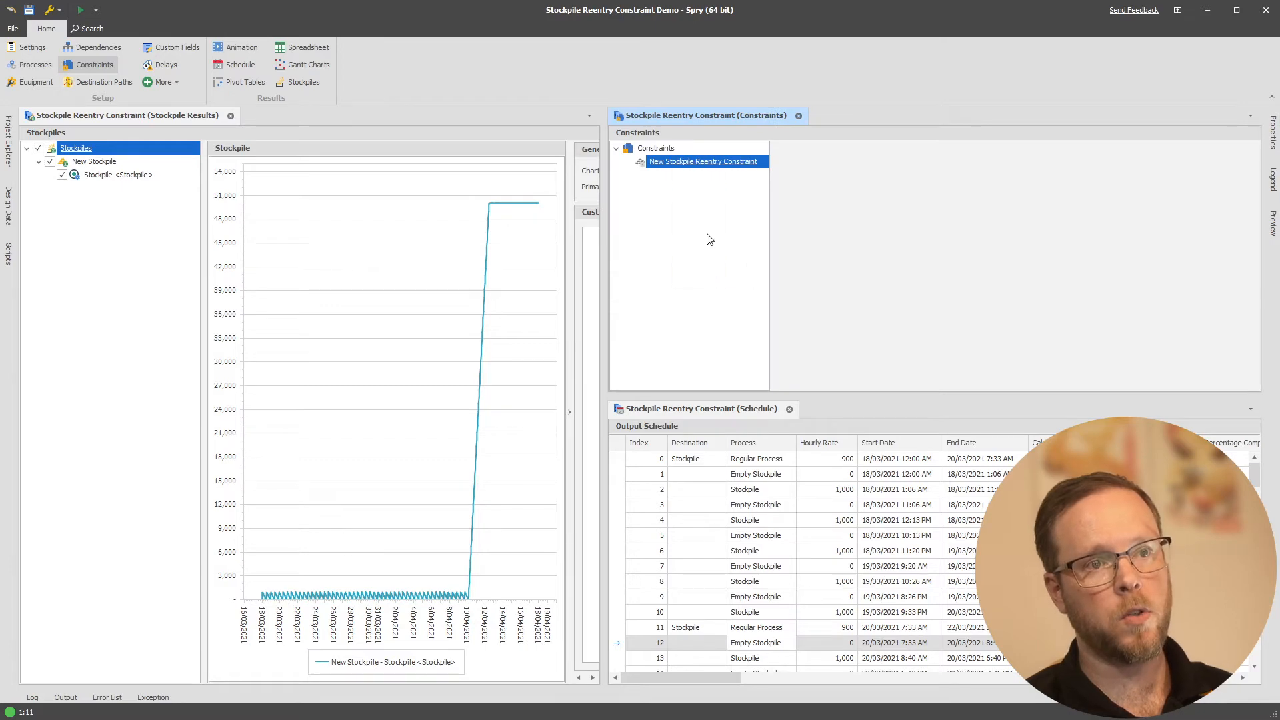
key("Return")
Add a new stockpile reentry constraint under Constraints
right_click(685, 148)
mouse_move(713, 161)
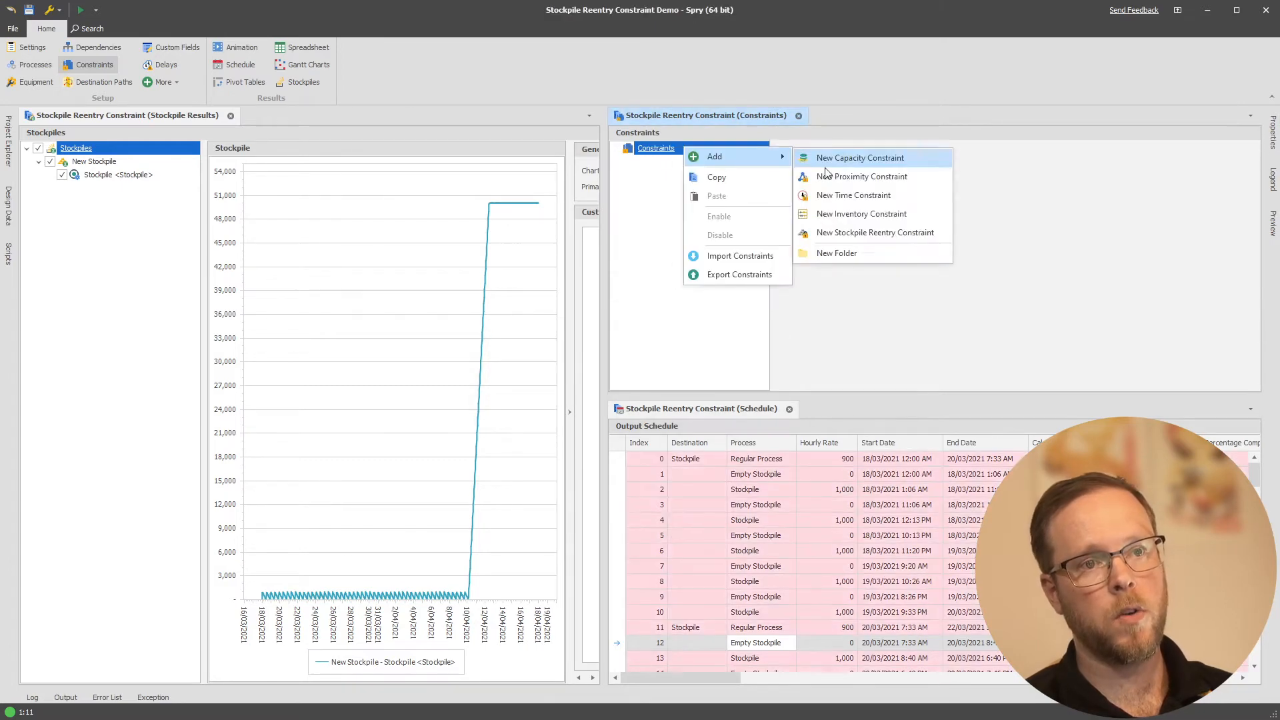
left_click(840, 233)
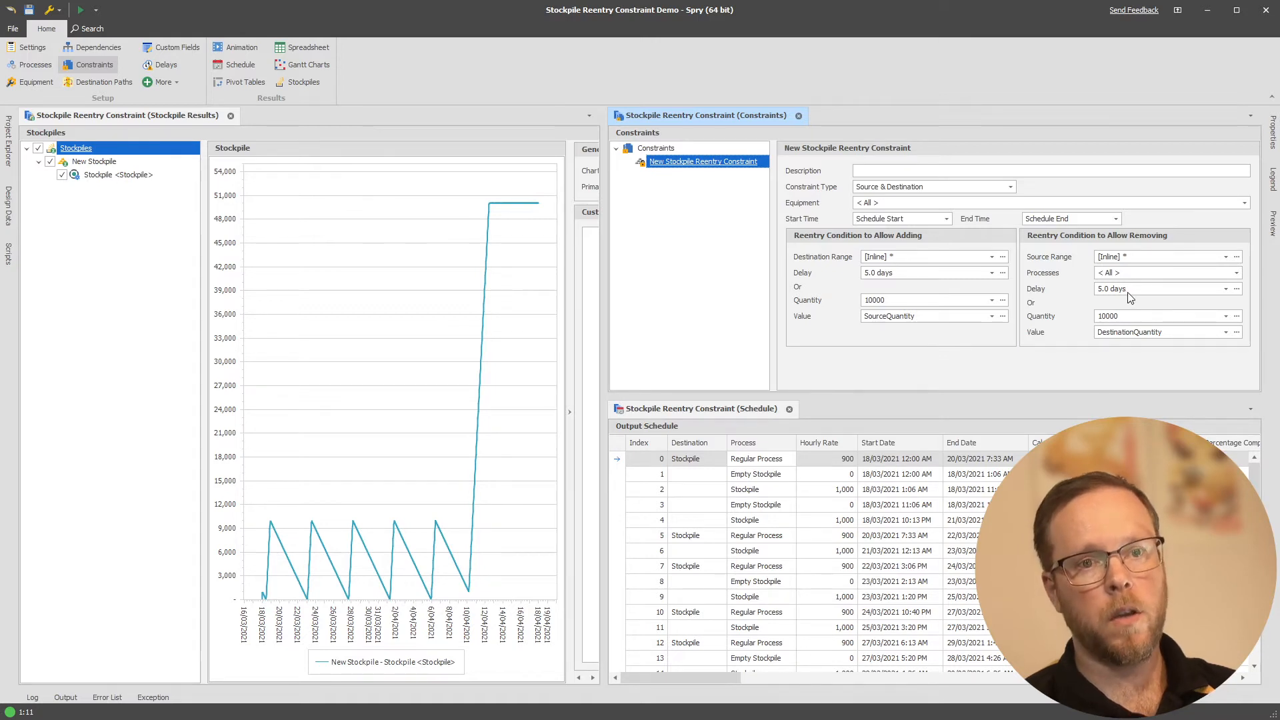
In the reentry condition to allow removing, set the delay to TimeSpanFromDays(1) and the quantity to 100000
left_click(1226, 289)
left_click_drag(958, 325, 954, 326)
type("1")
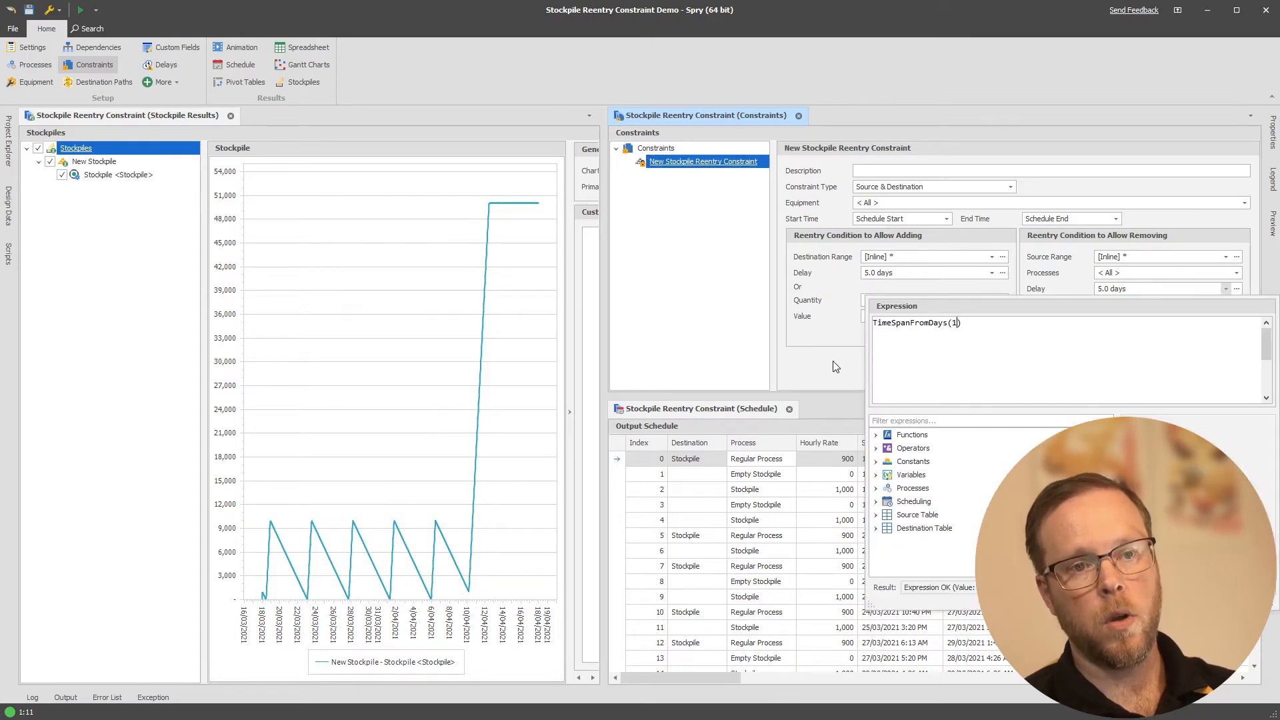
left_click(835, 367)
left_click(1135, 329)
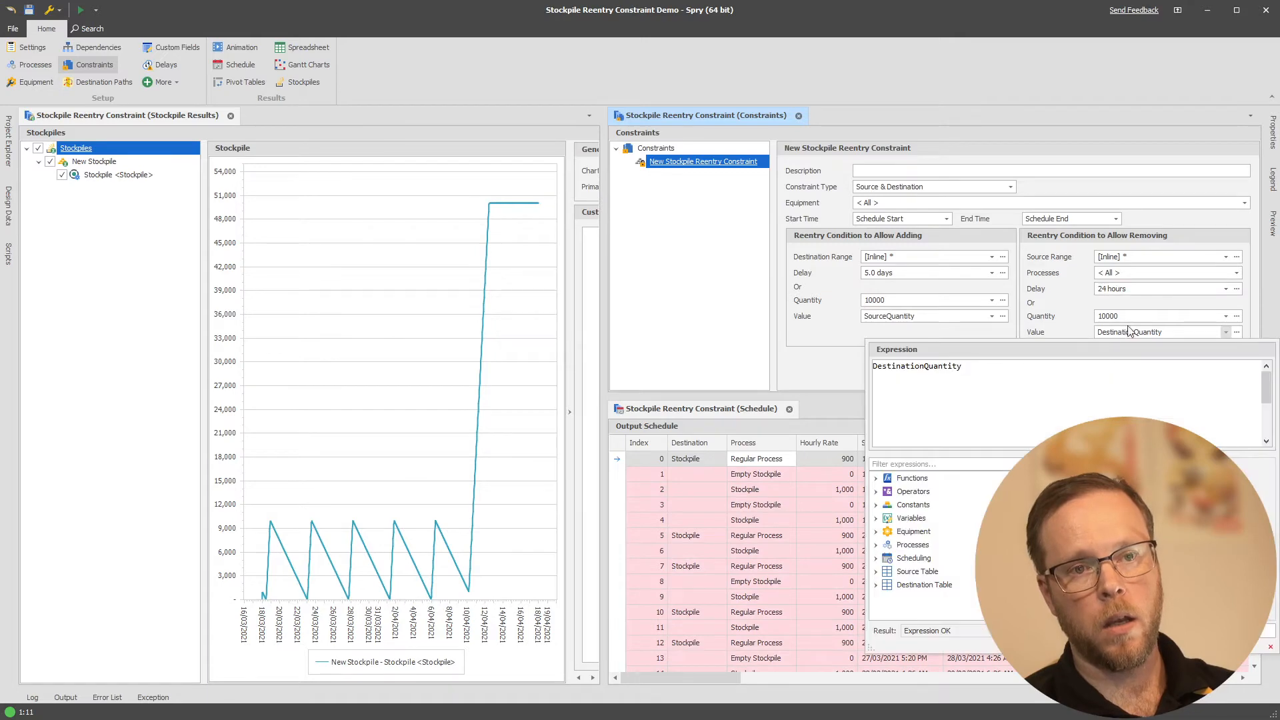
left_click(1127, 316)
type("0")
left_click(859, 363)
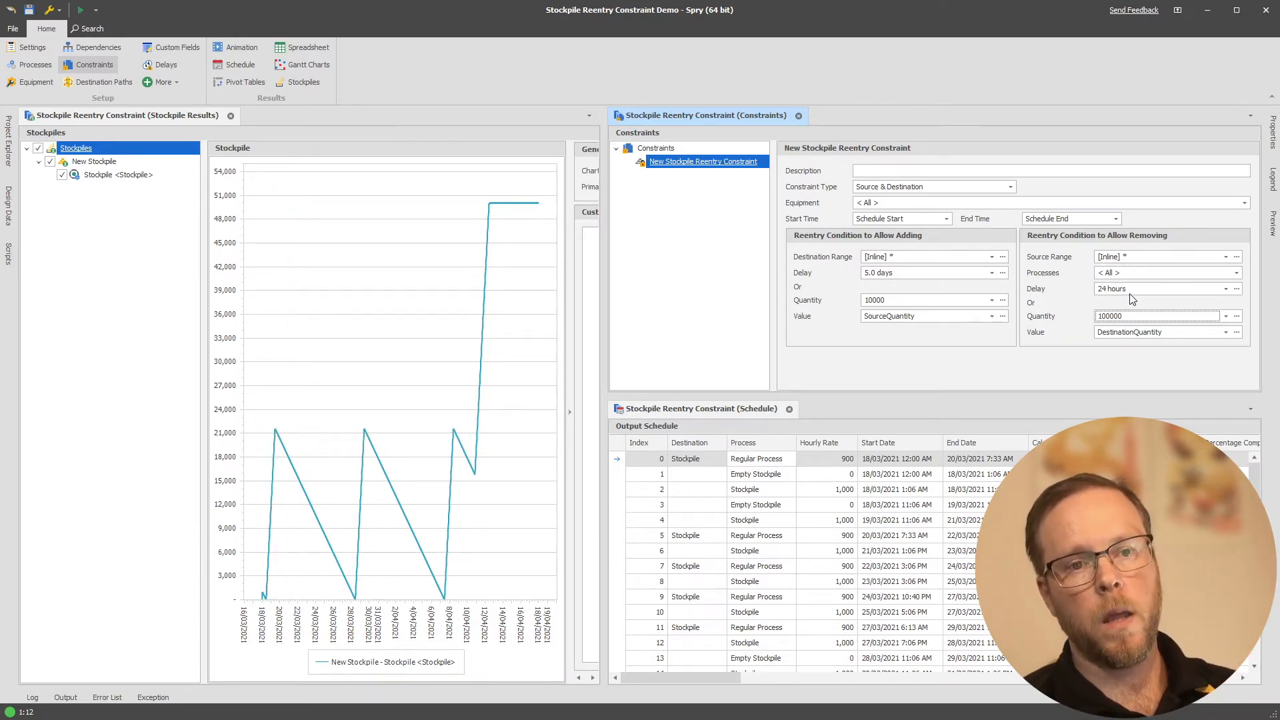
In the condition to allow removing, set the quantity to 20000 and the delay to TimeSpanFromDays(10000)
left_click(1129, 317)
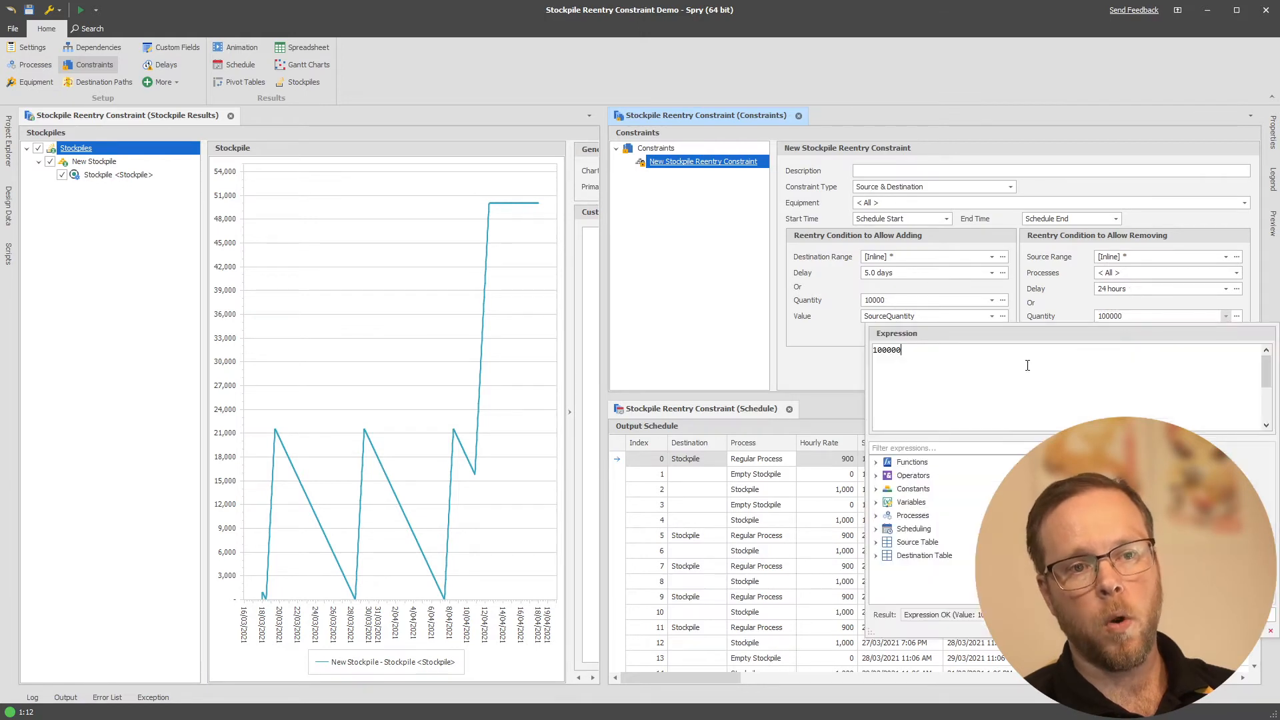
double_click(893, 351)
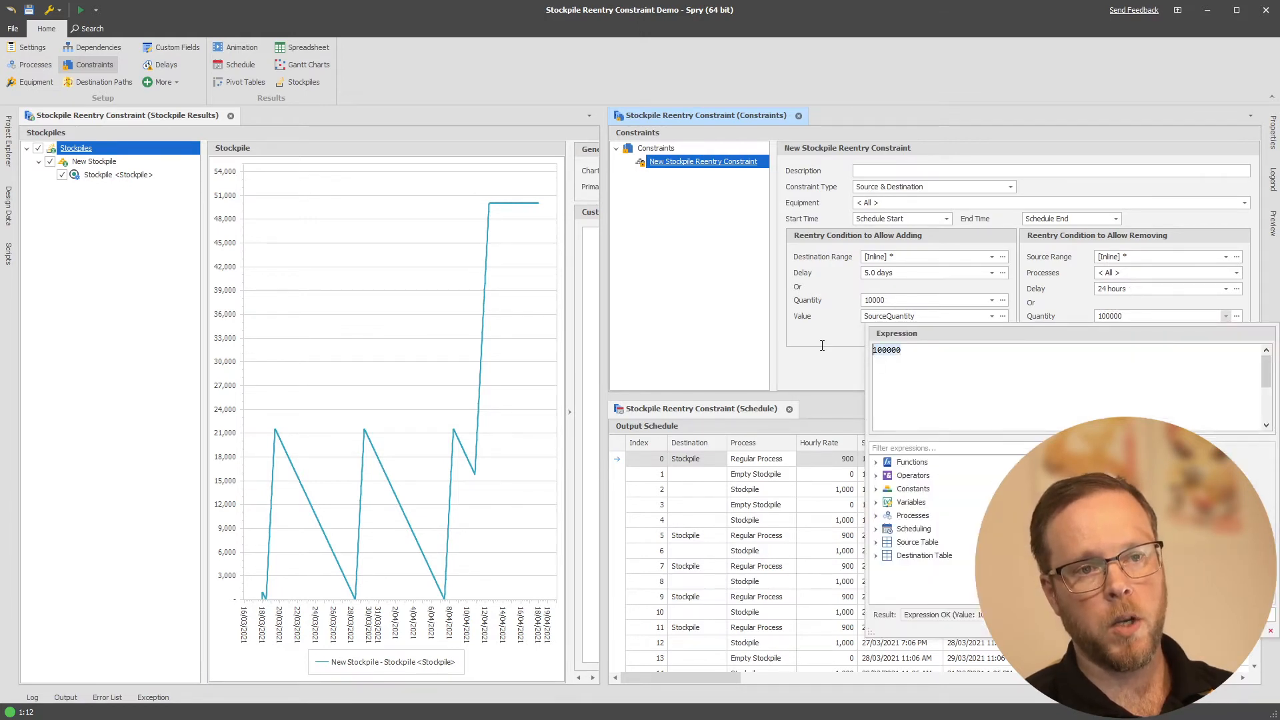
type("20000")
left_click(826, 366)
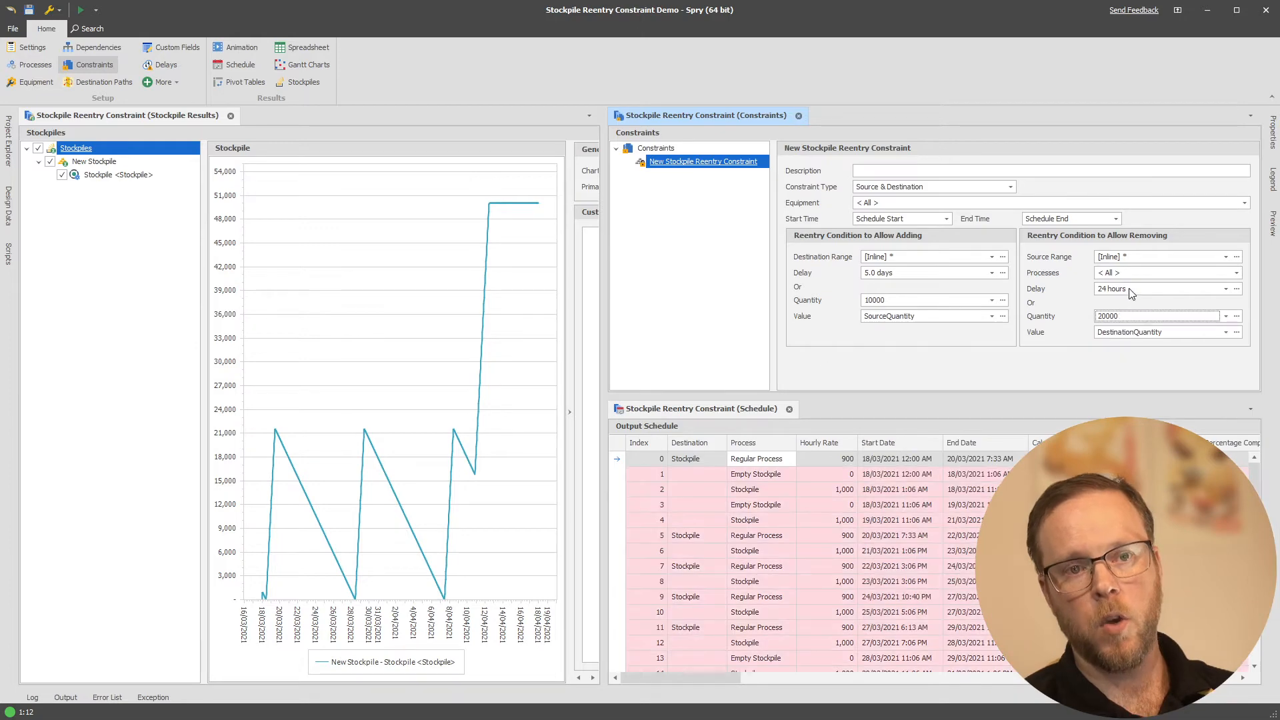
left_click(1130, 291)
type("0000")
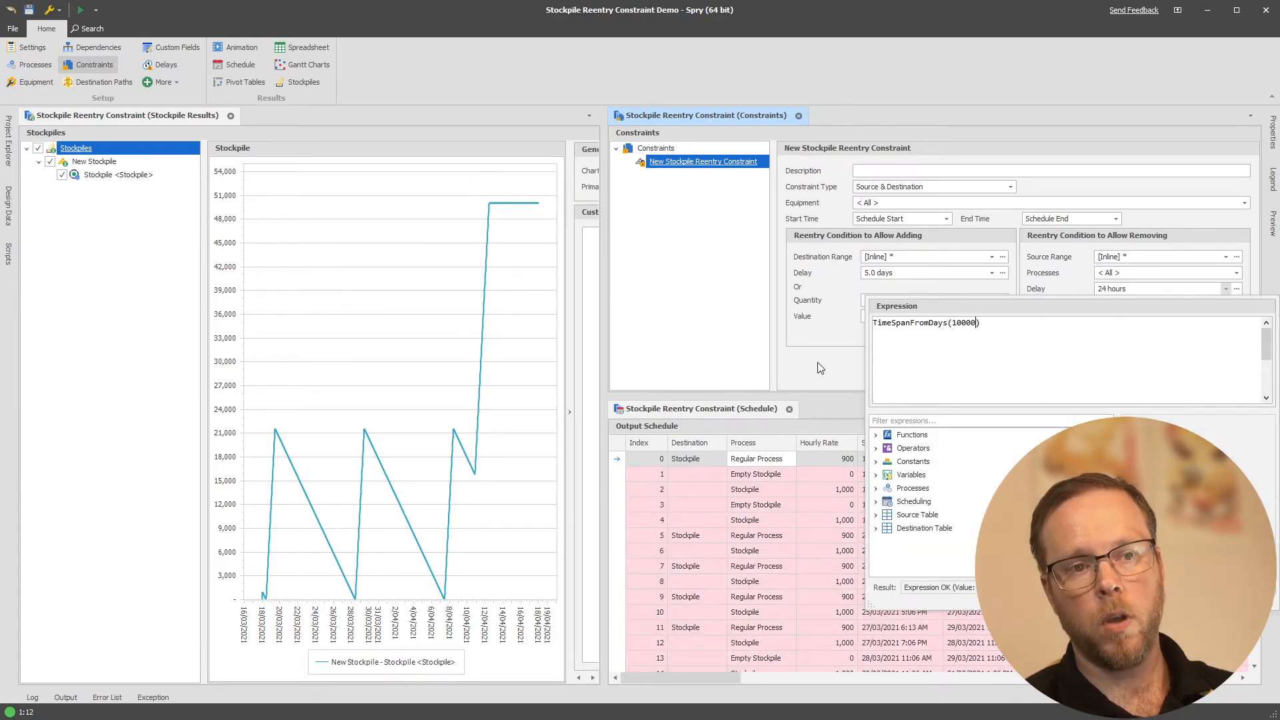
left_click(819, 366)
left_click(1132, 291)
left_click(831, 355)
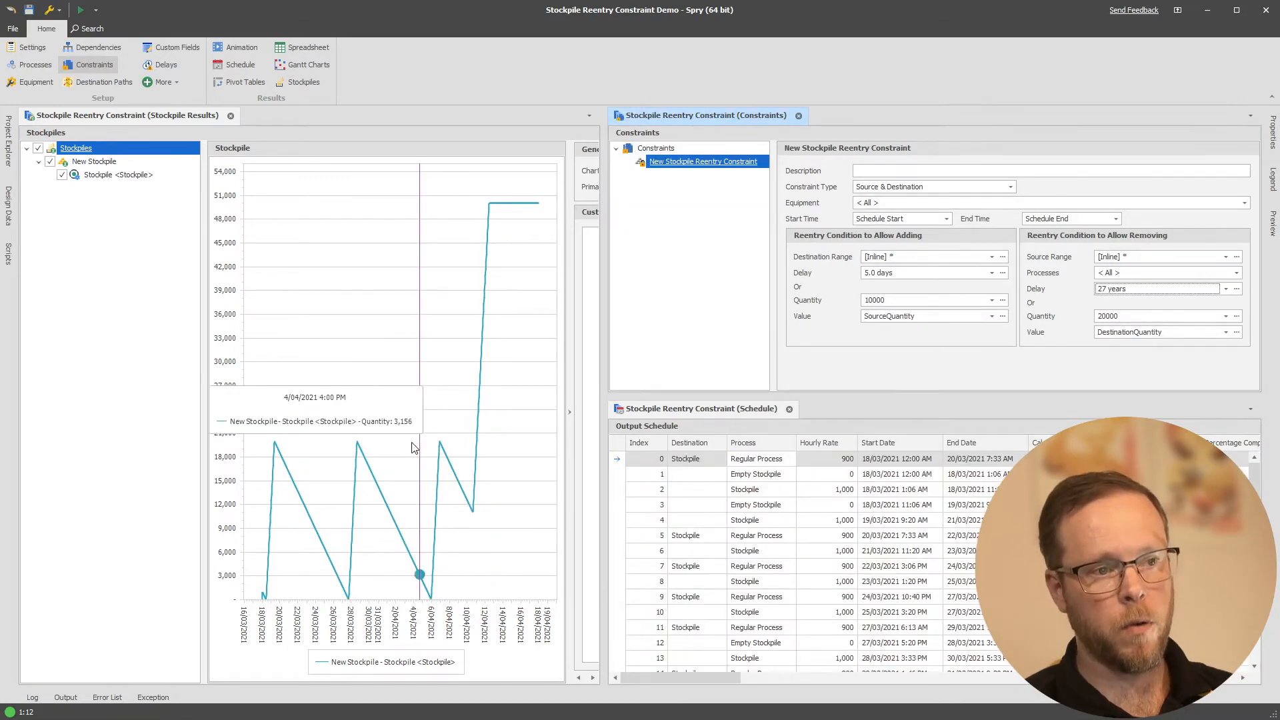
Set the quantity in the reentry condition to allow removing to 30000
left_click(1133, 317)
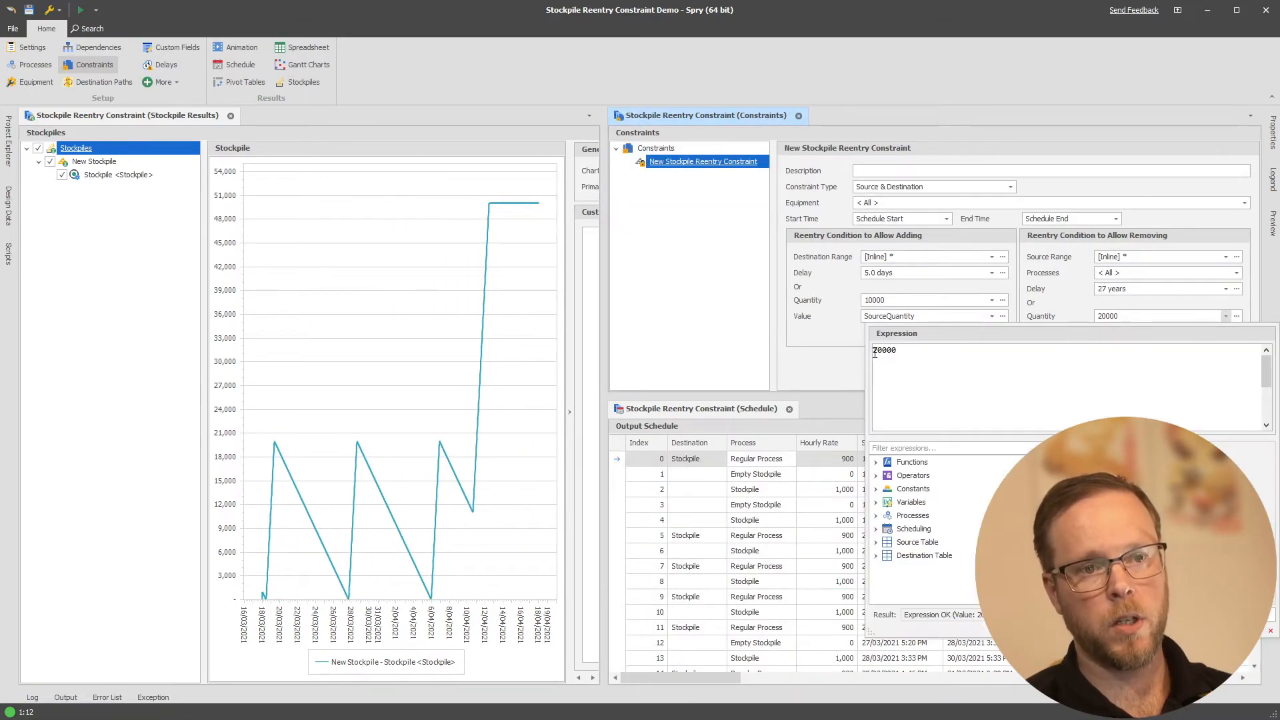
left_click_drag(877, 351, 855, 350)
type("3")
left_click(847, 362)
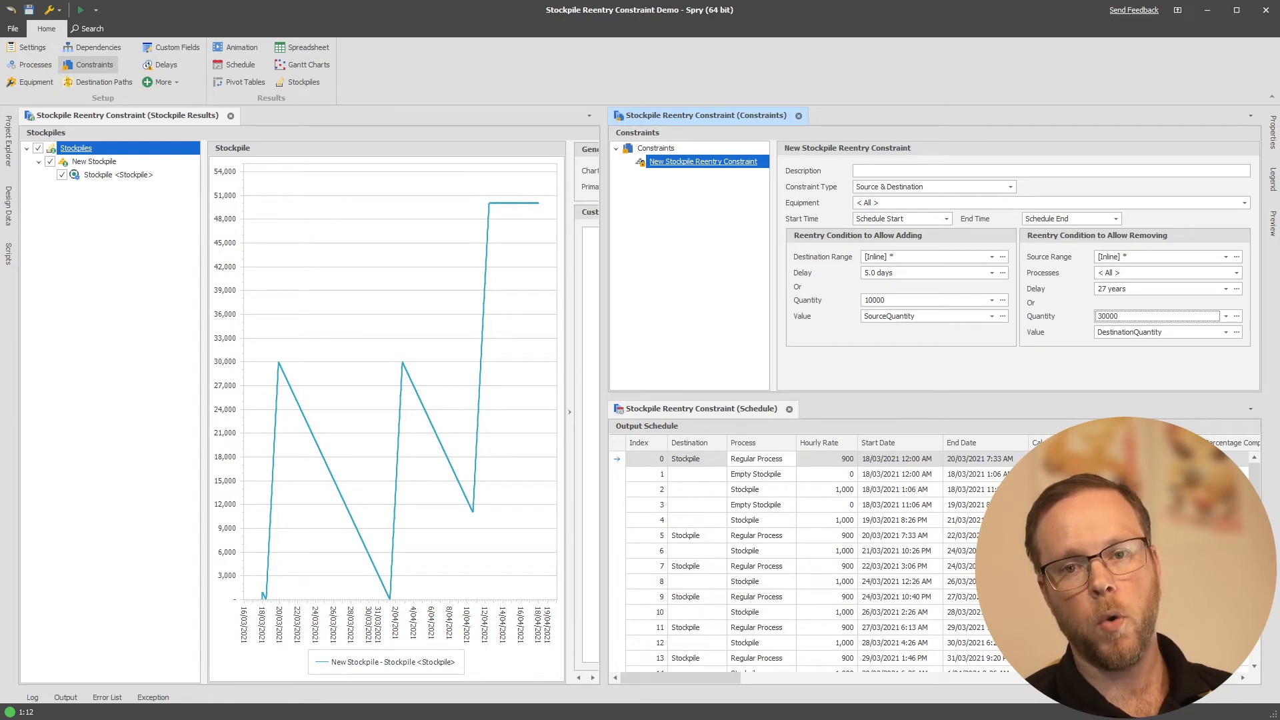
Disable the stockpile reentry constraint and review the output schedule without it
left_click_drag(1255, 517, 1255, 617)
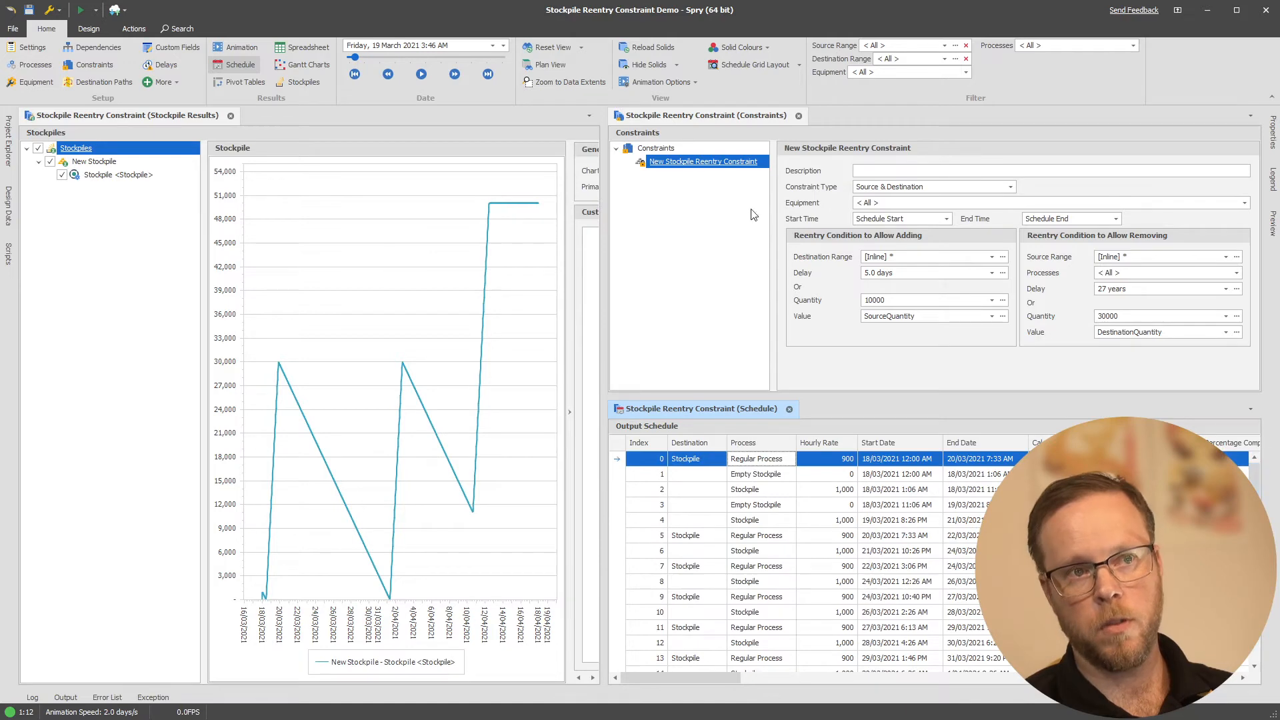
right_click(715, 167)
left_click(740, 253)
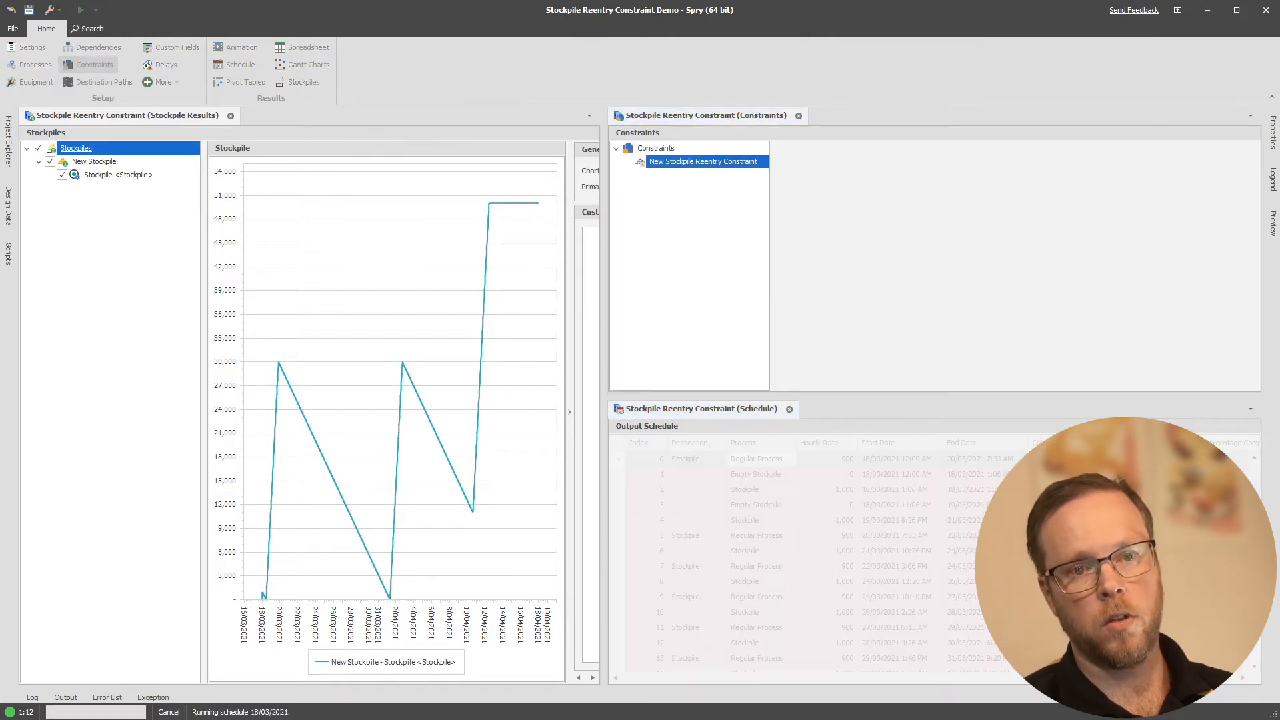
left_click_drag(1256, 554, 1262, 461)
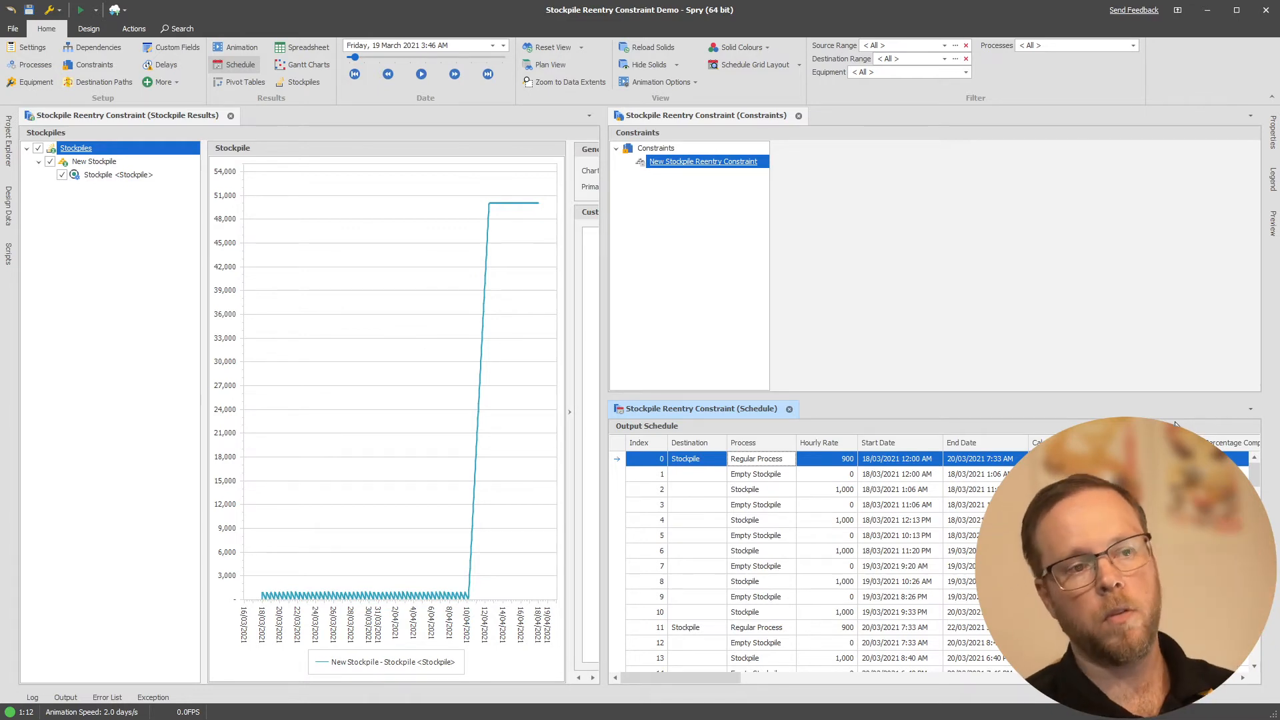
Set the Regular Process hourly rate of the Regular Equipment to 1100 and compare it with the Stockpile Reclaiming Equipment
left_click(690, 235)
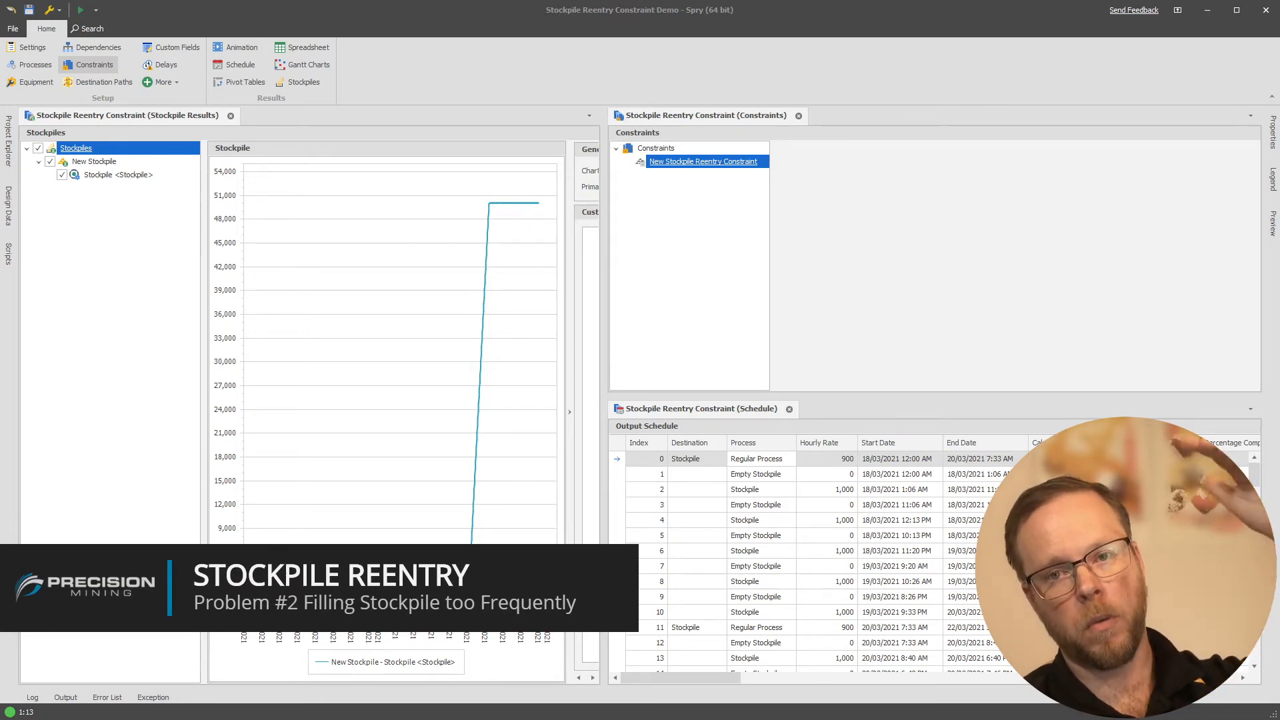
left_click(672, 313)
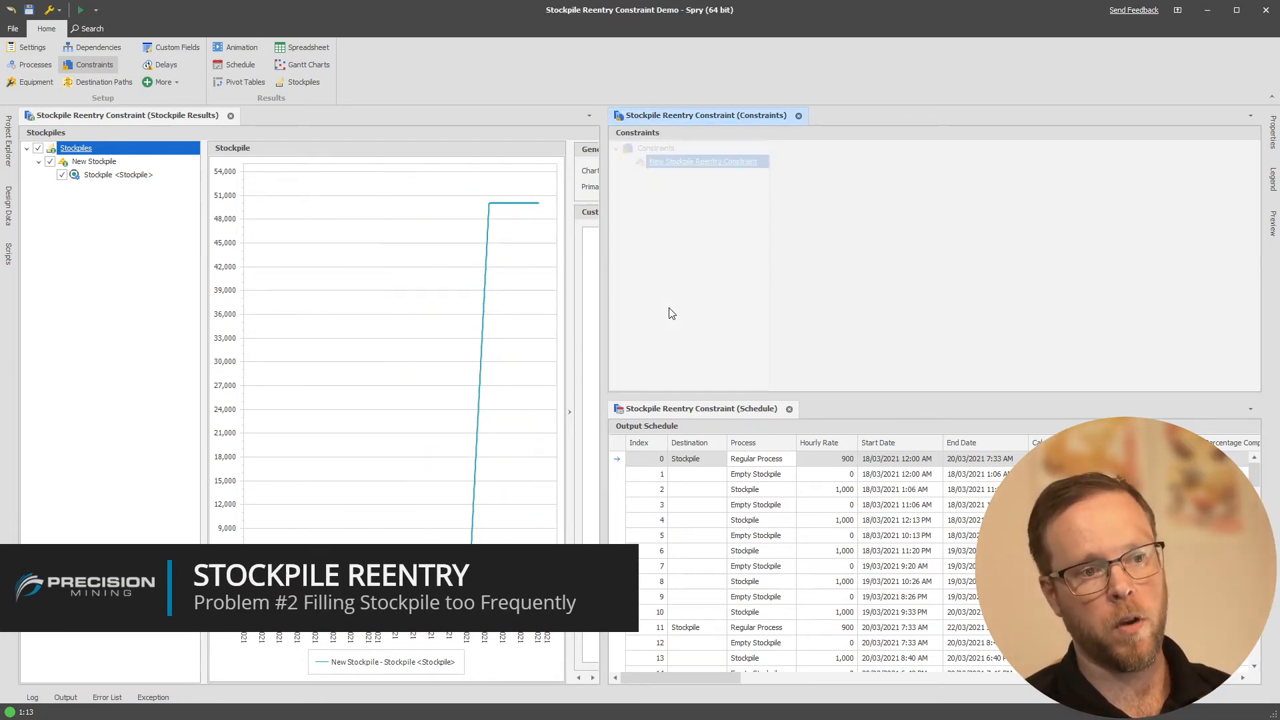
left_click(40, 83)
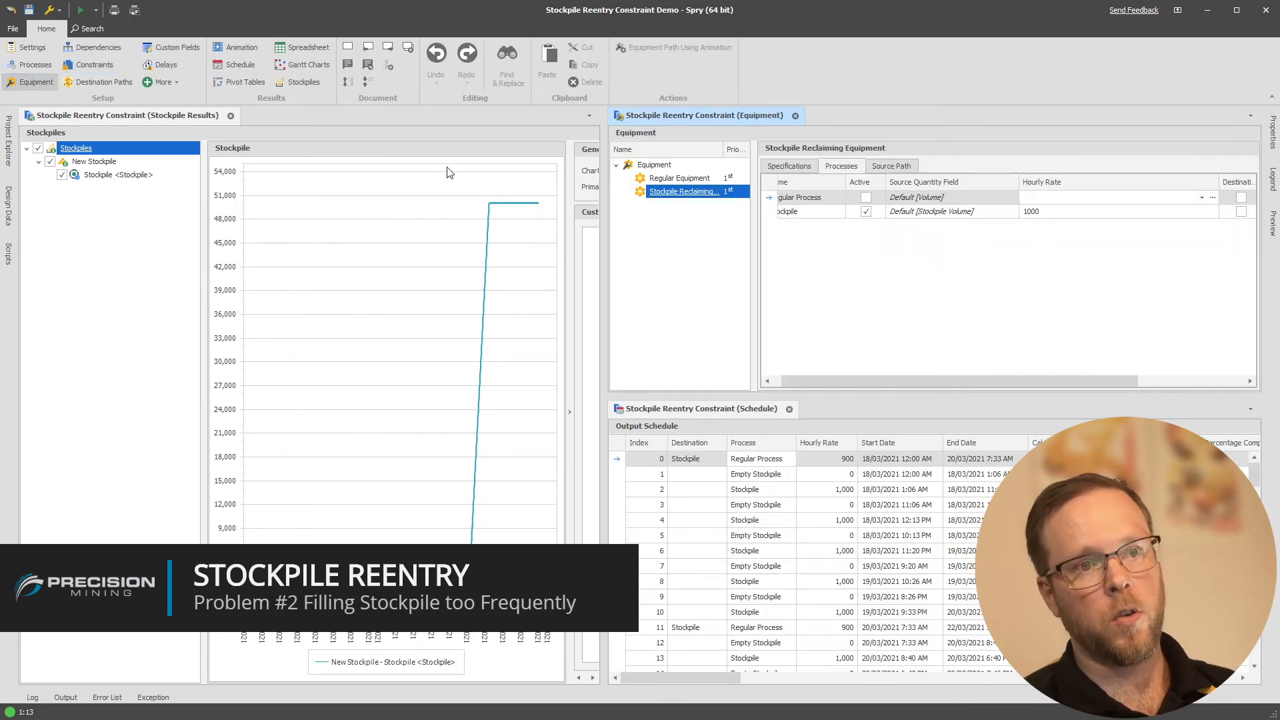
left_click(687, 179)
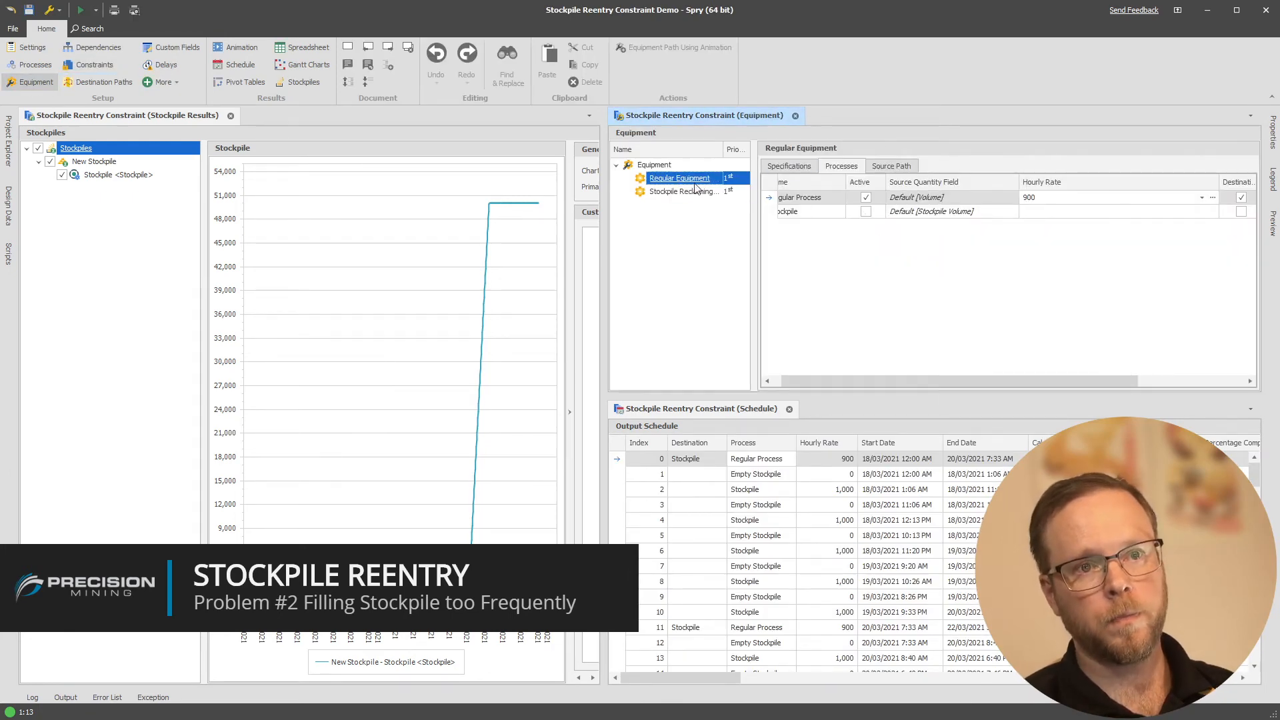
left_click(1065, 198)
type("1000")
left_click(832, 257)
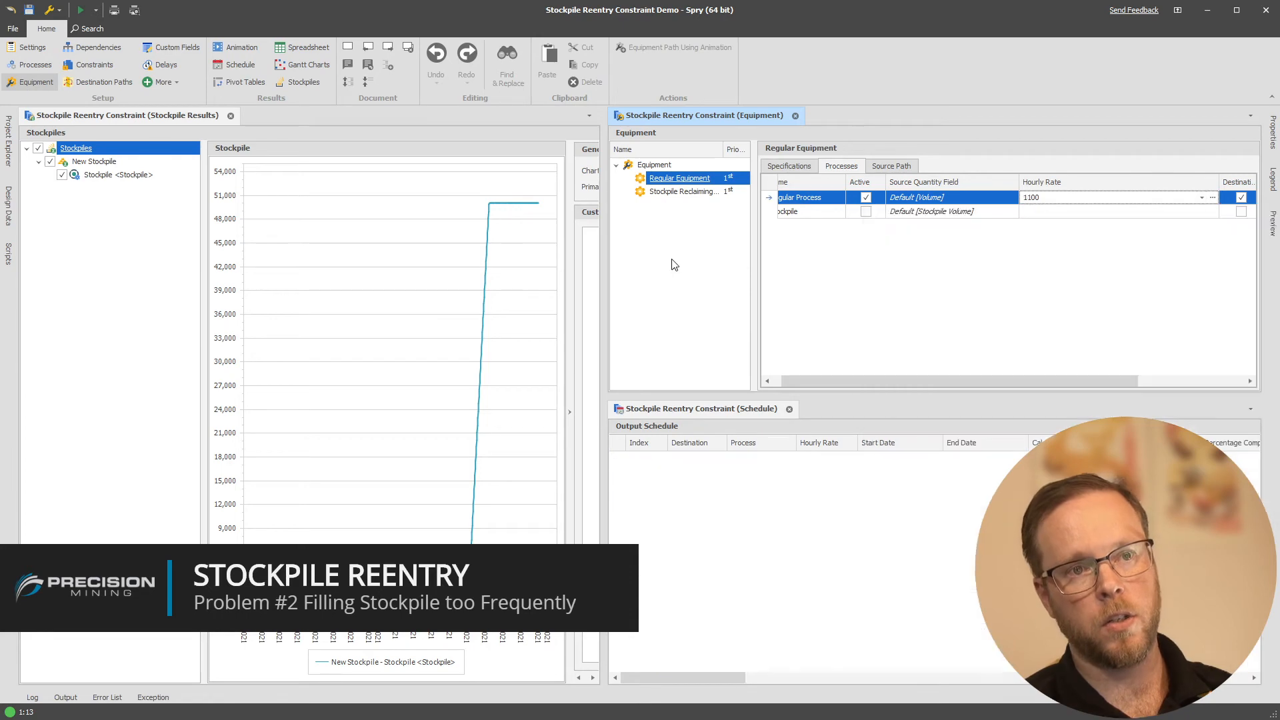
left_click(681, 192)
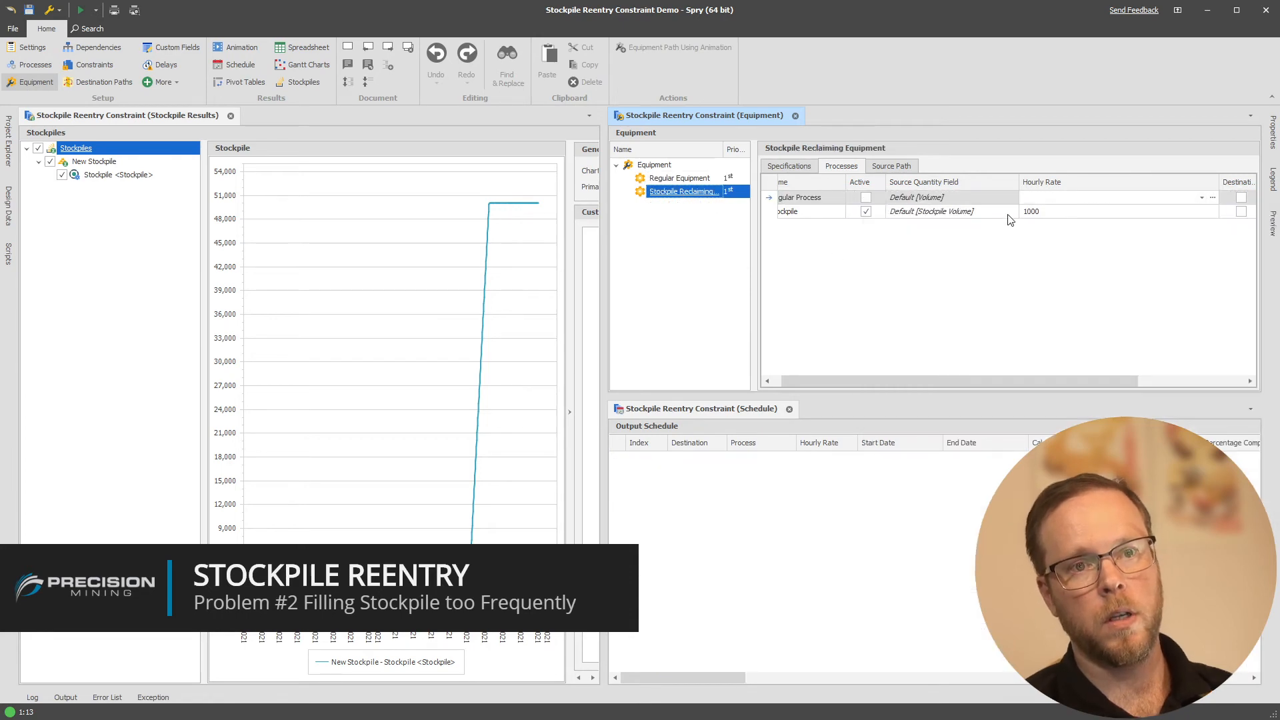
left_click(688, 183)
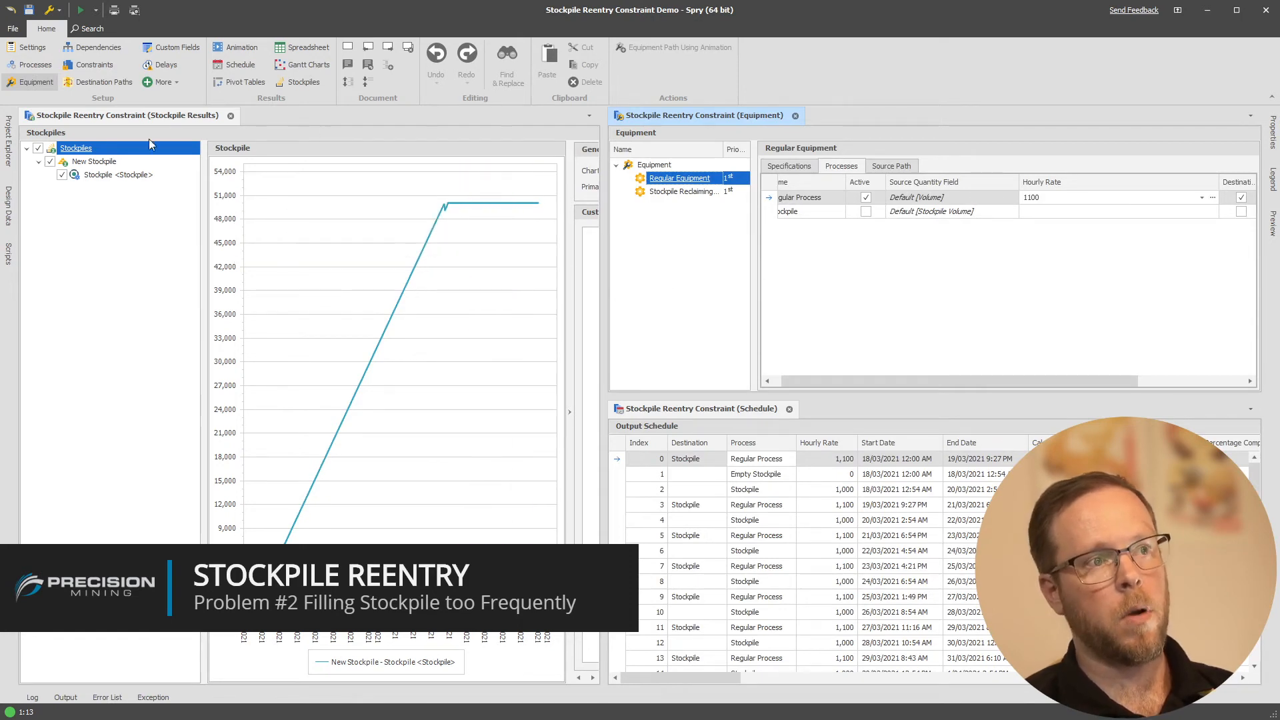
Set the source initial state of the <Stockpile> process to 0% and apply it
left_click(35, 47)
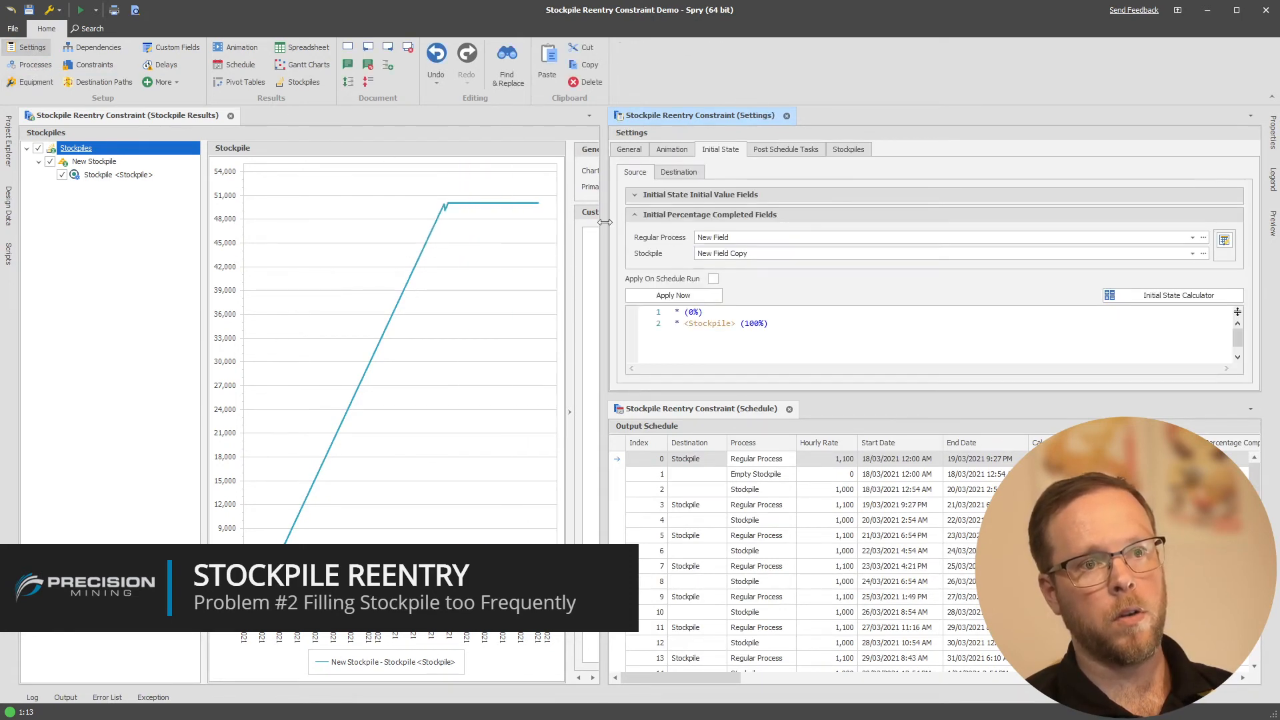
double_click(754, 324)
type("0")
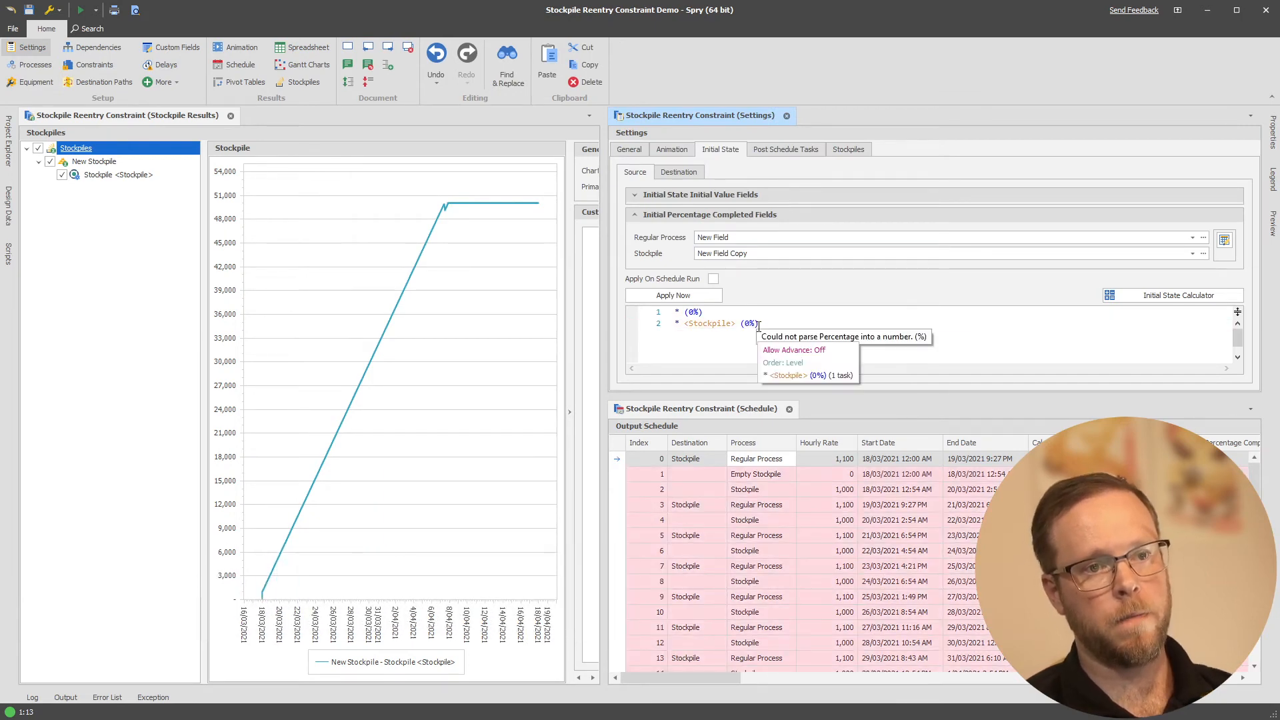
left_click(673, 296)
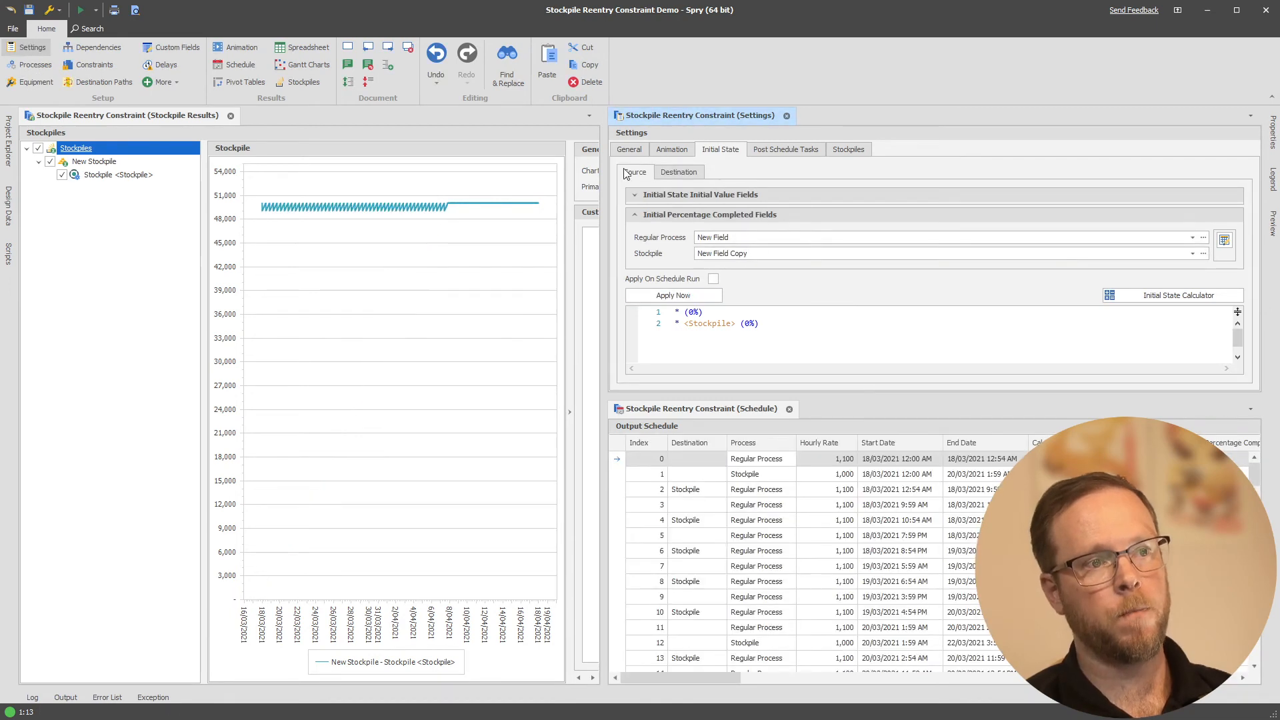
Return to the equipment setup and inspect the stockpile quantity over time on the chart
left_click(46, 81)
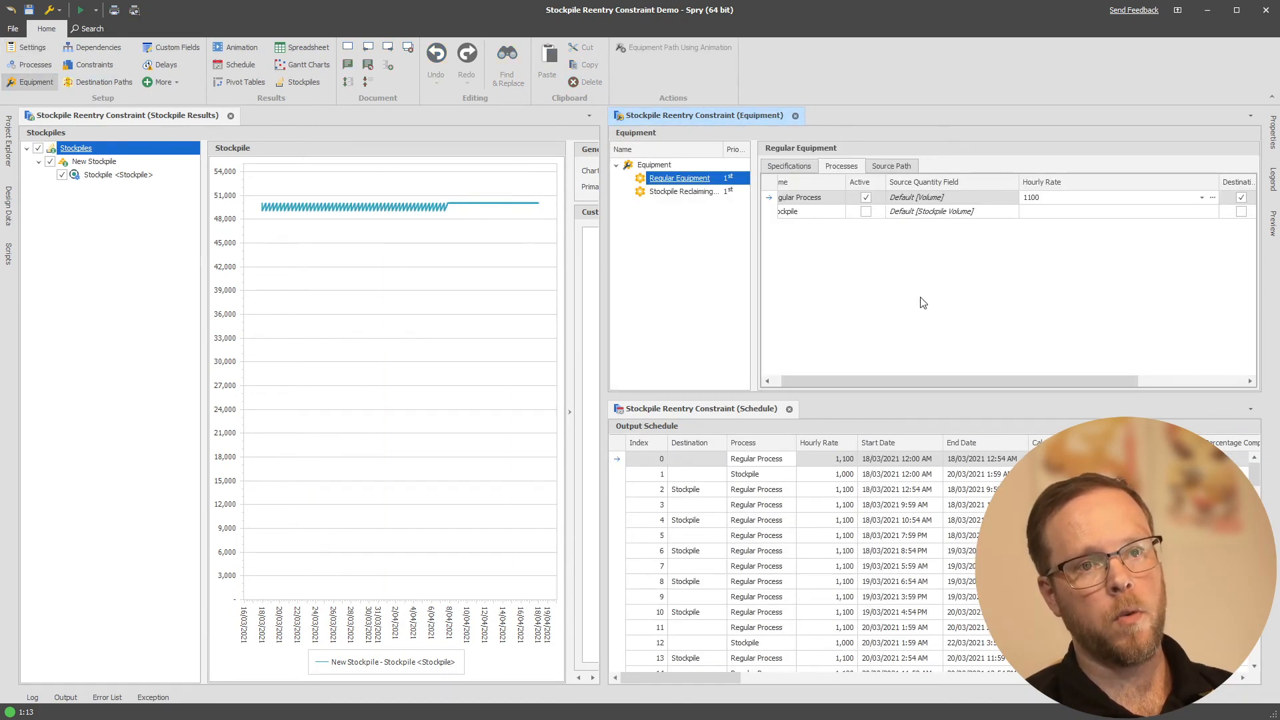
mouse_move(291, 203)
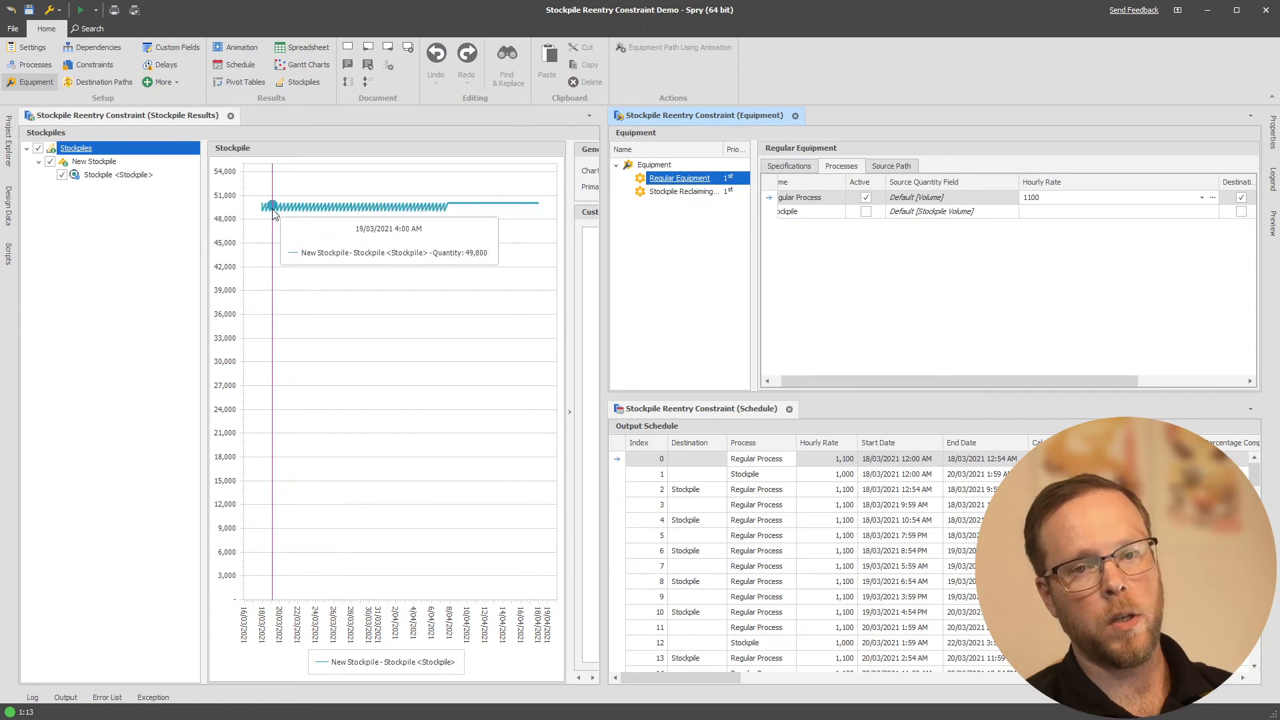
left_click(855, 297)
left_click(689, 253)
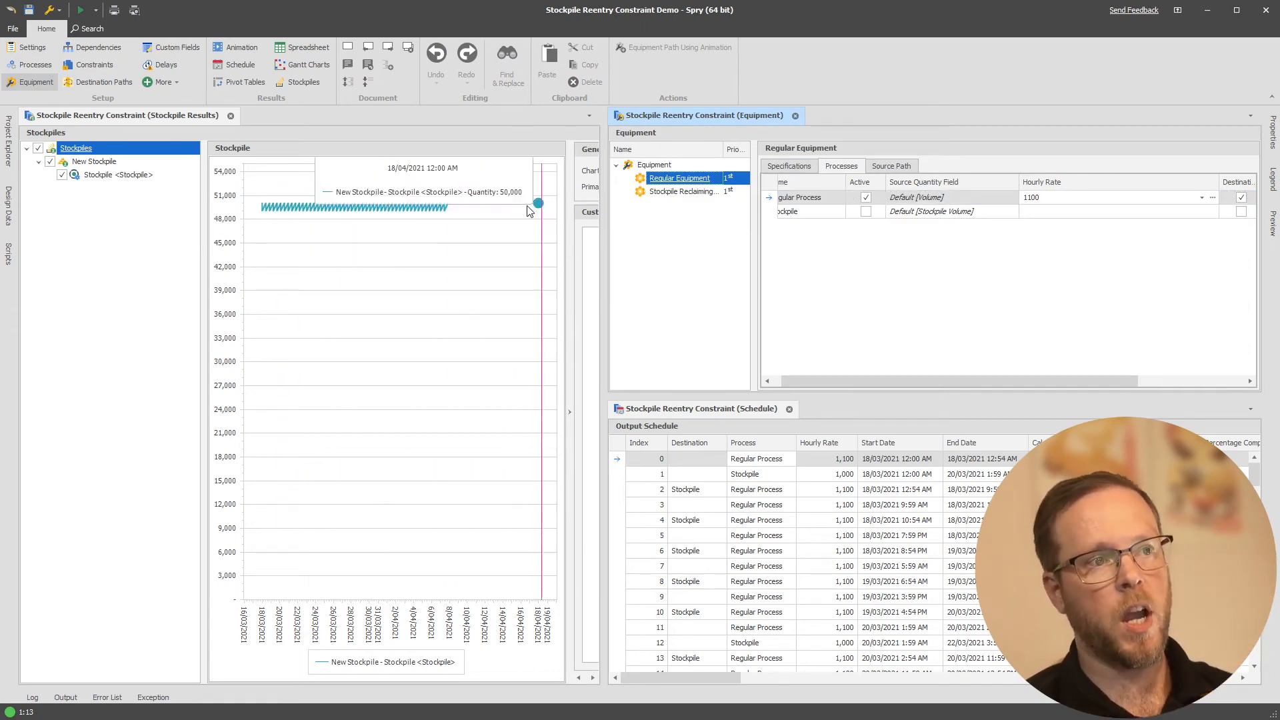
Re-enable the New Stockpile Reentry Constraint and refresh the schedule and stockpile chart with it active
left_click(81, 65)
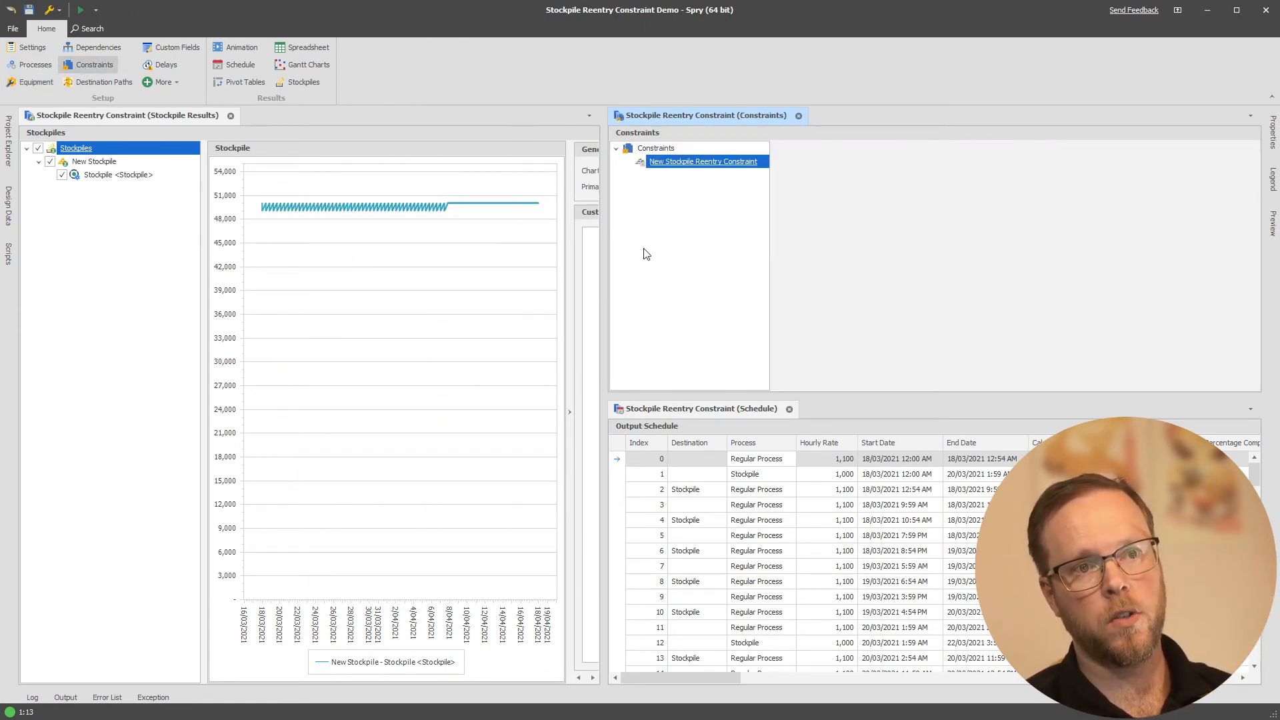
right_click(680, 162)
left_click(716, 248)
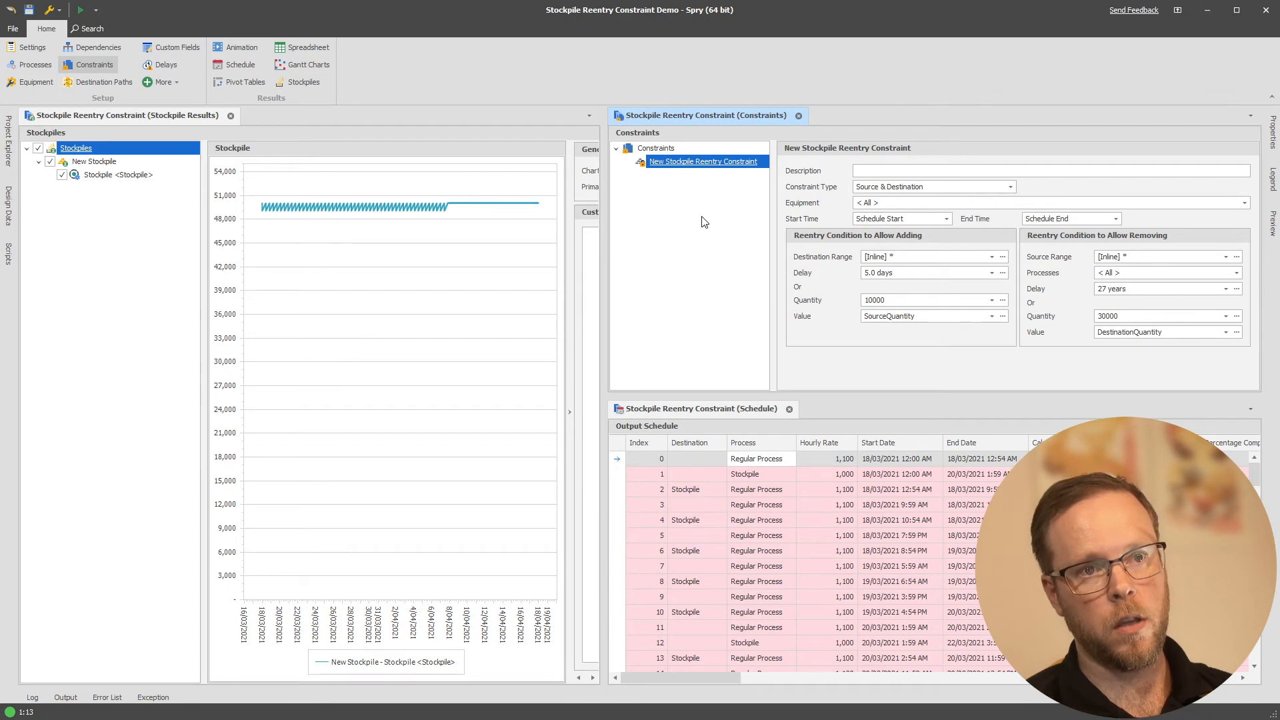
mouse_move(308, 199)
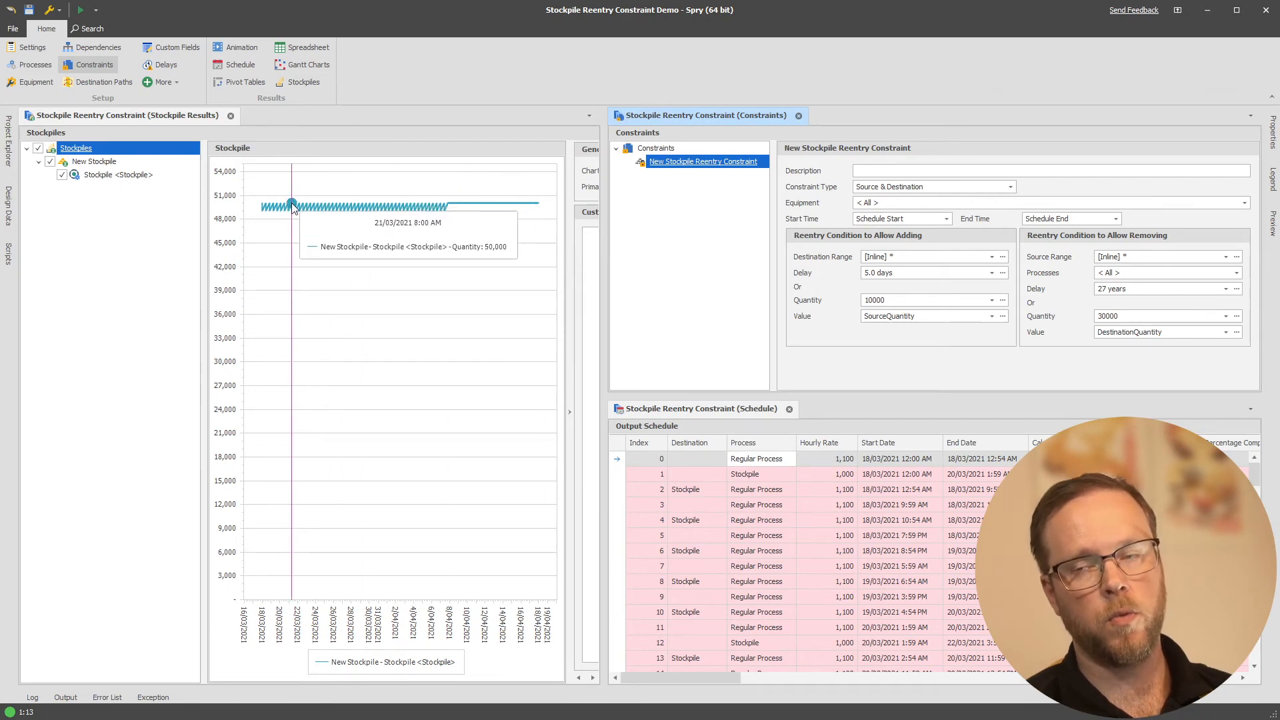
left_click(695, 316)
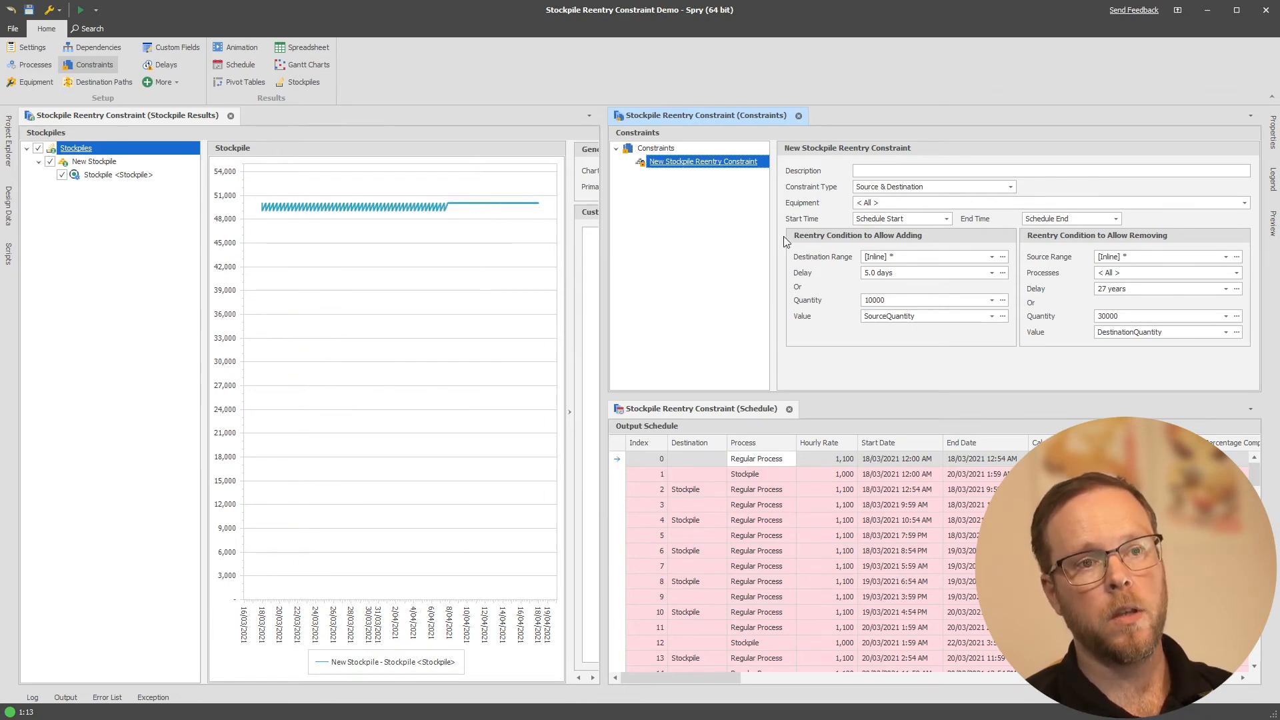
right_click(702, 167)
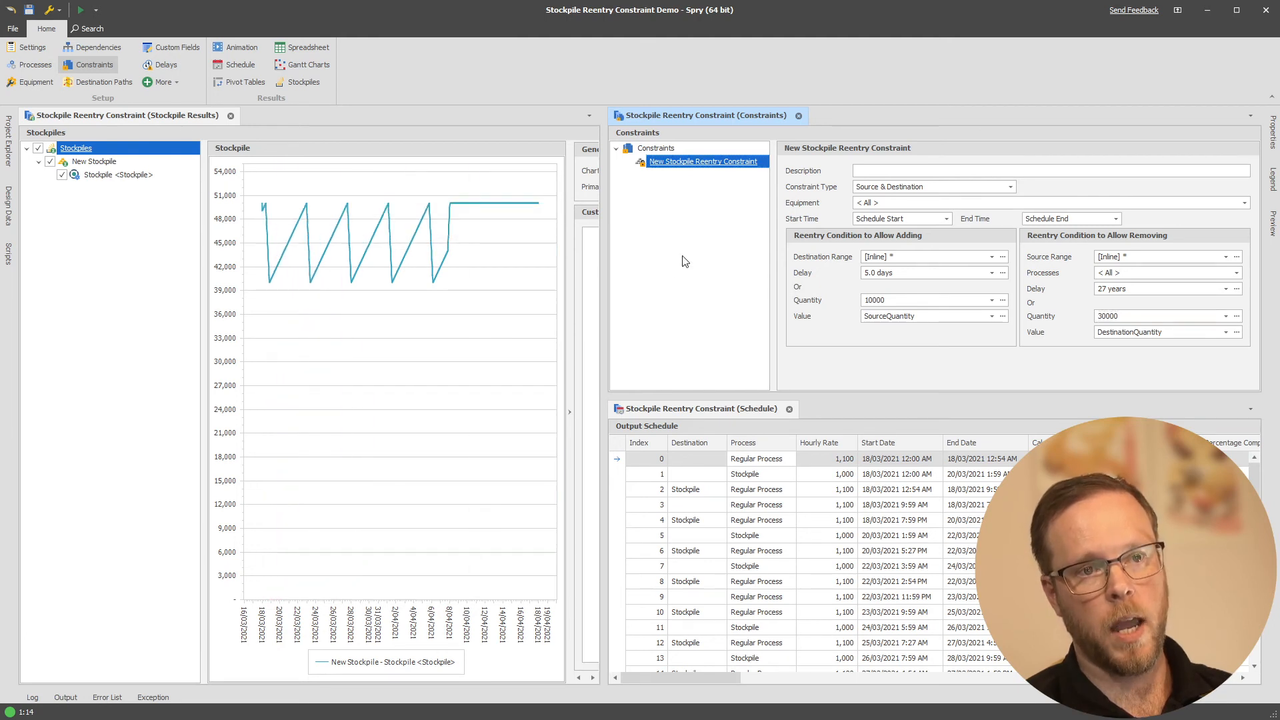
Set the quantity in the constraint's reentry condition to allow adding to 20000
left_click(894, 300)
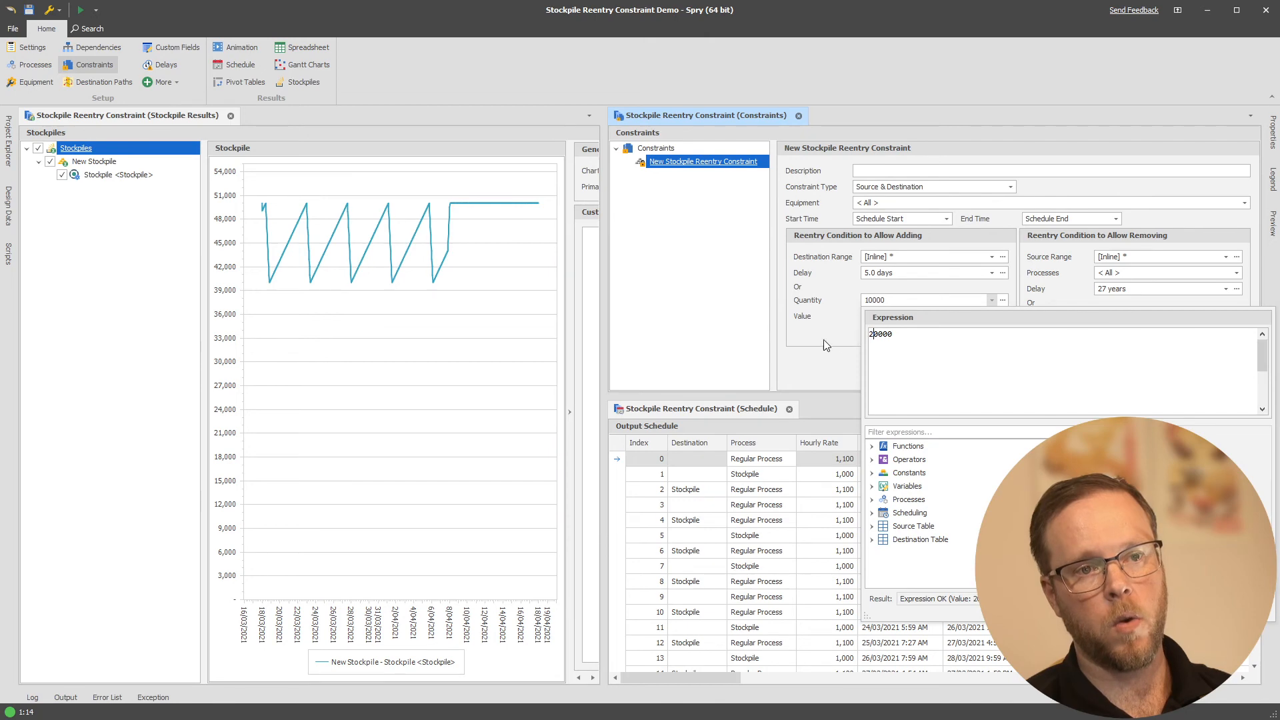
type("2")
left_click(807, 338)
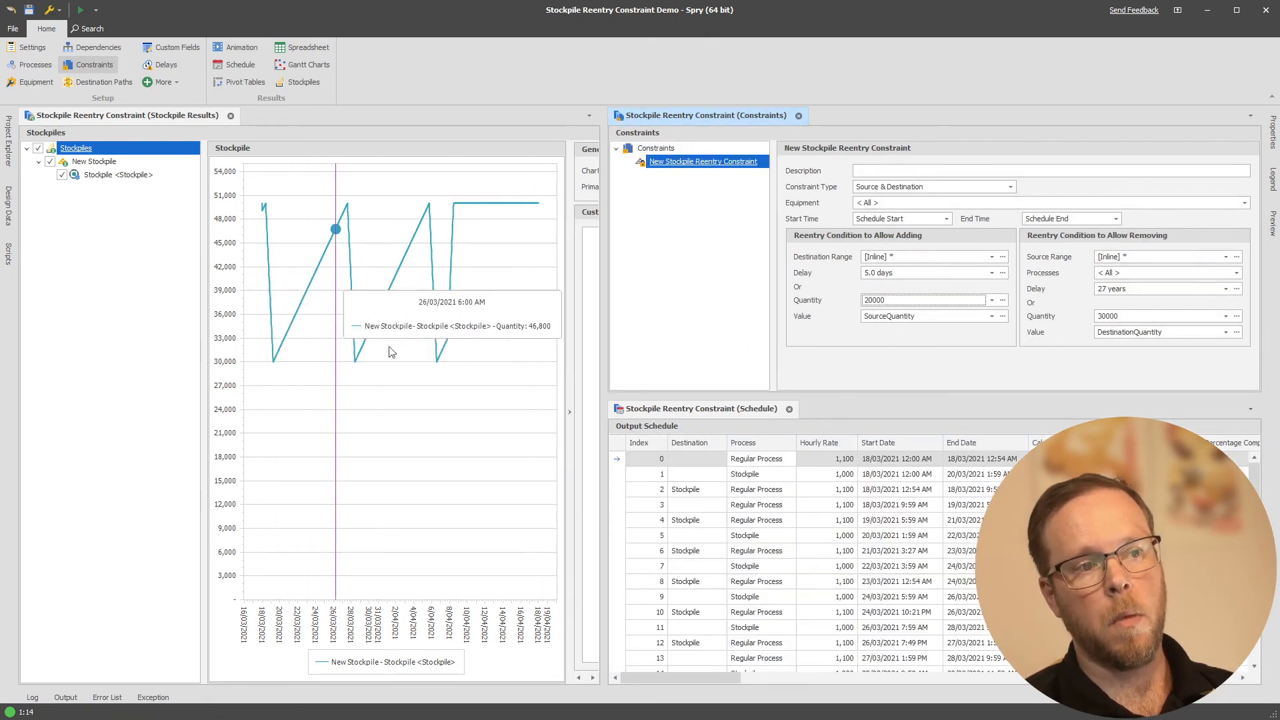
Set the delay in the reentry condition to allow adding to TimeSpanFromDays(0.5)
left_click(894, 273)
left_click(947, 309)
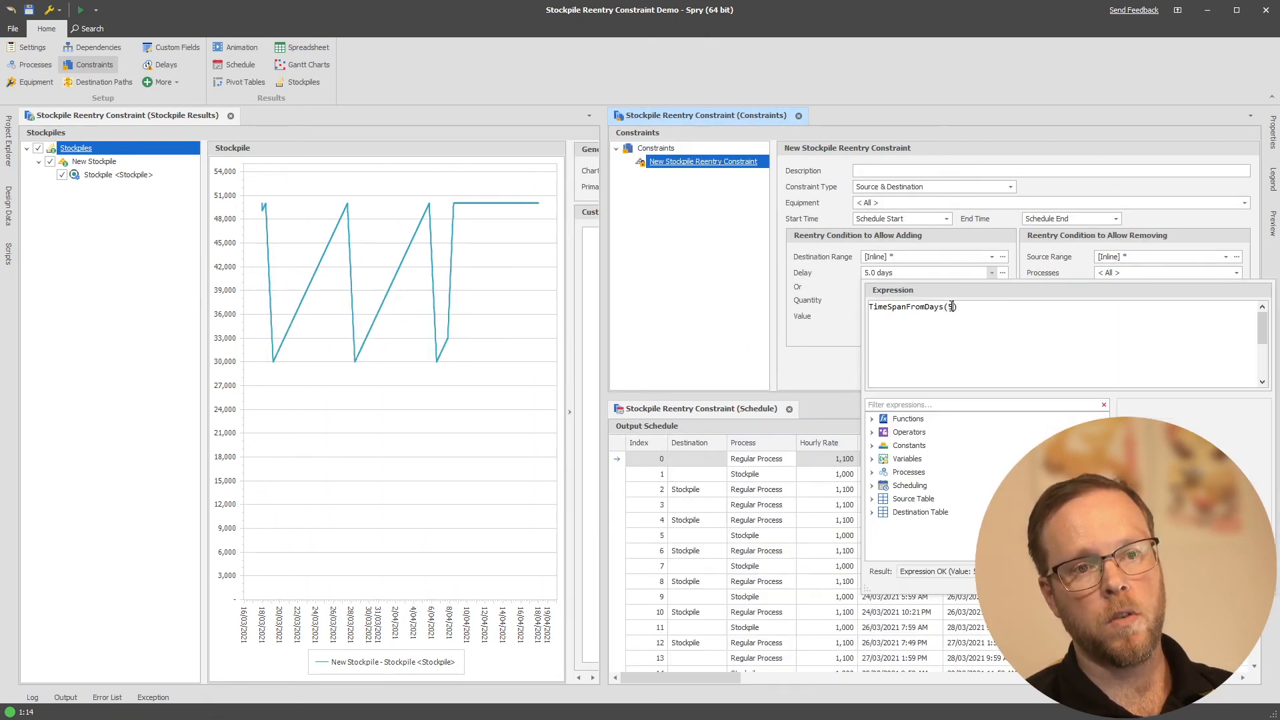
type("0.")
left_click(730, 316)
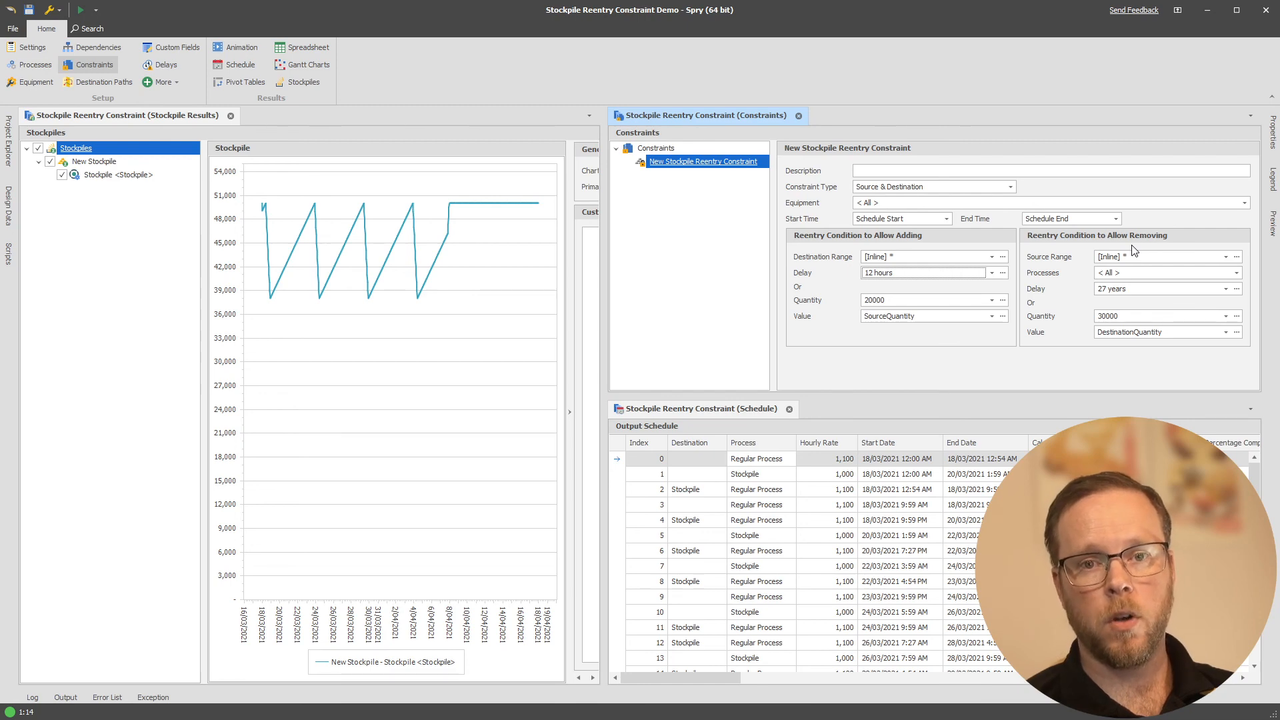
View the Send Feedback form and close it without sending anything
left_click(1119, 11)
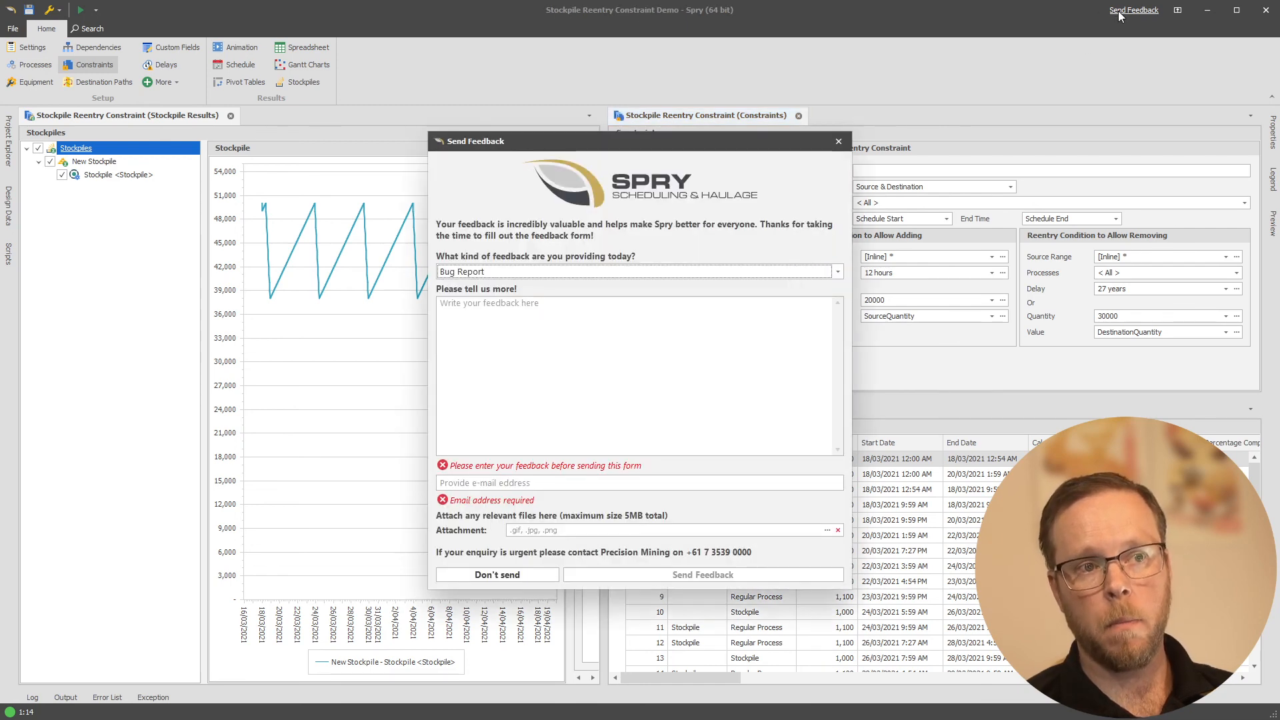
left_click(838, 142)
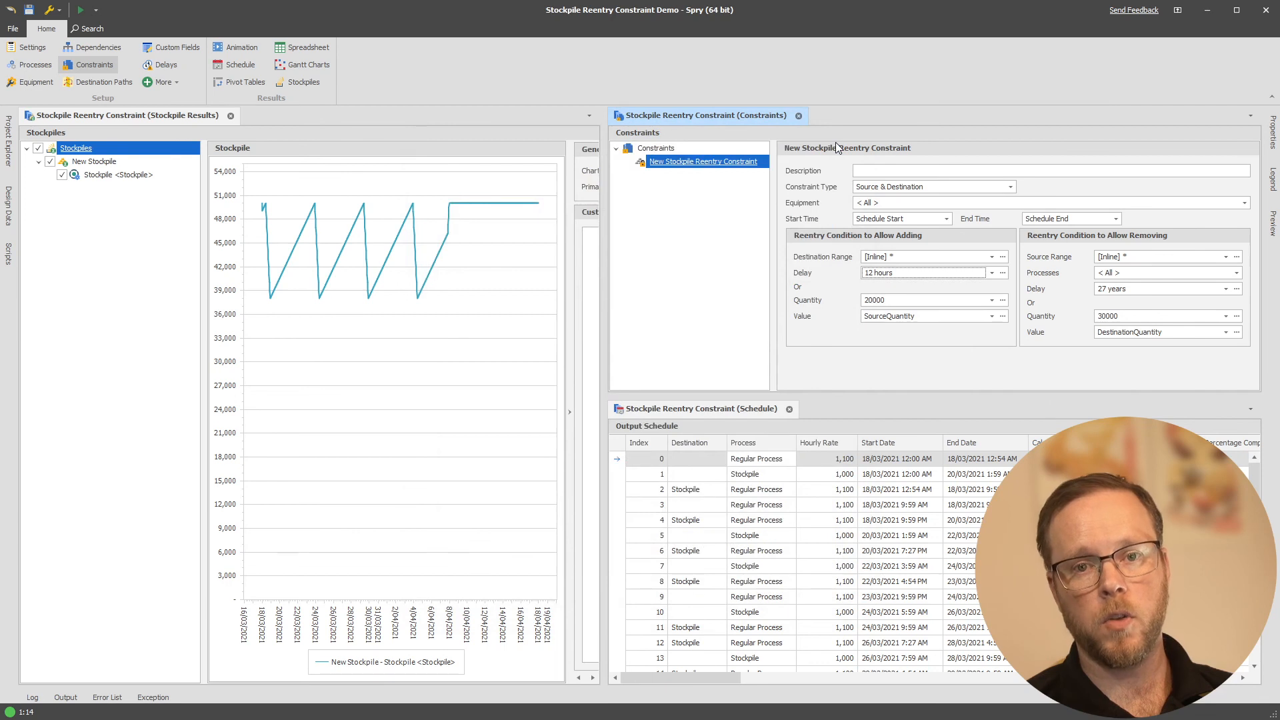